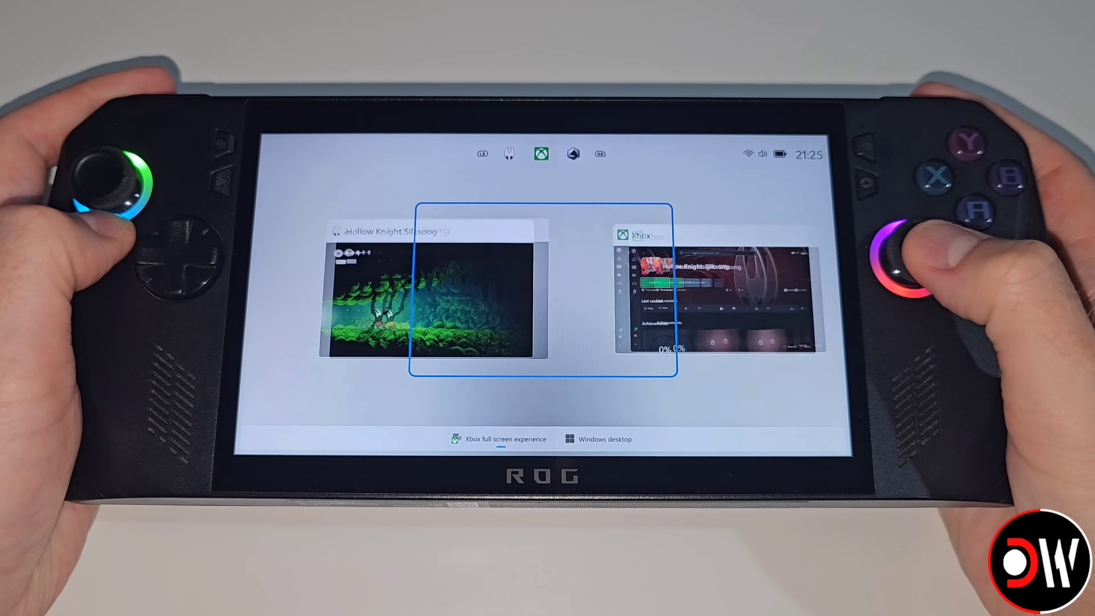
# - Open the Xbox app full screen and browse the Game Pass, Top free games and Day one rows to Citizen Sleeper 2
pyautogui.press('Left')
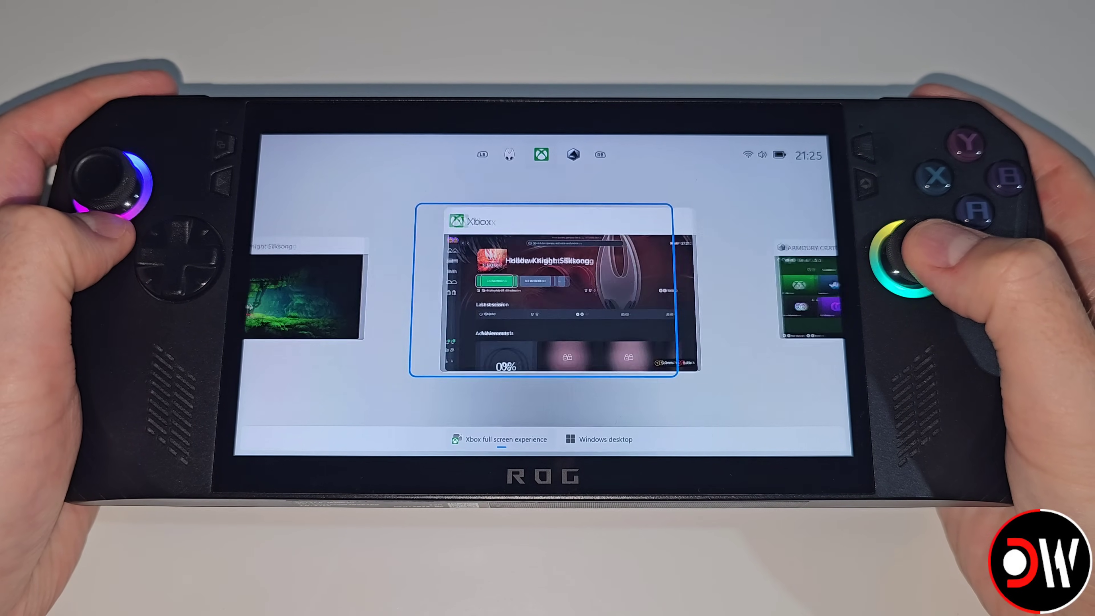
pyautogui.press('Return')
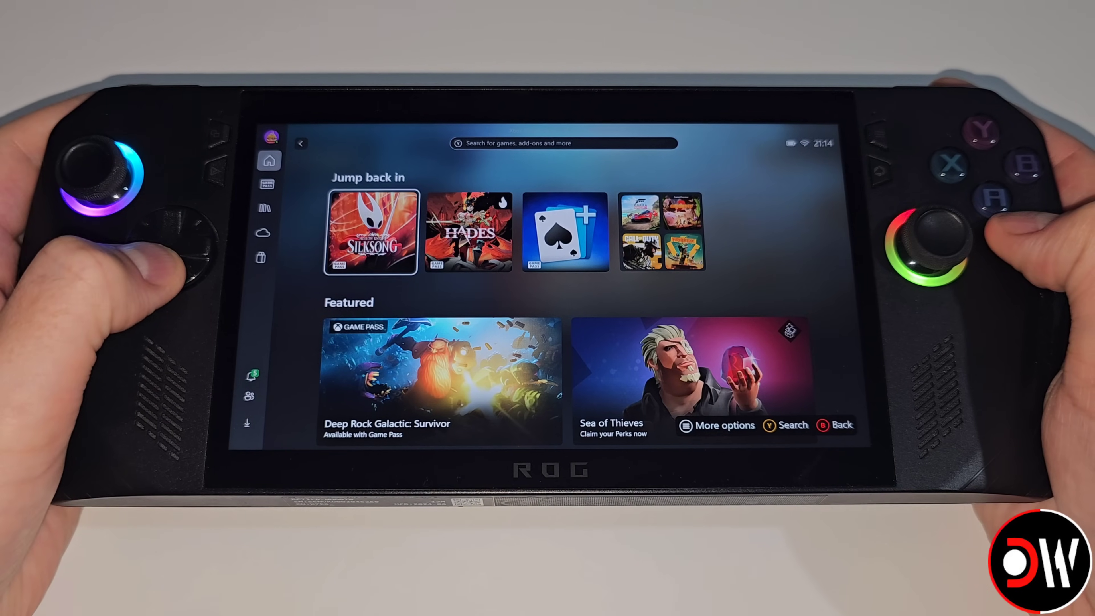
pyautogui.press('Down')
pyautogui.press('Down')
pyautogui.press('Down')
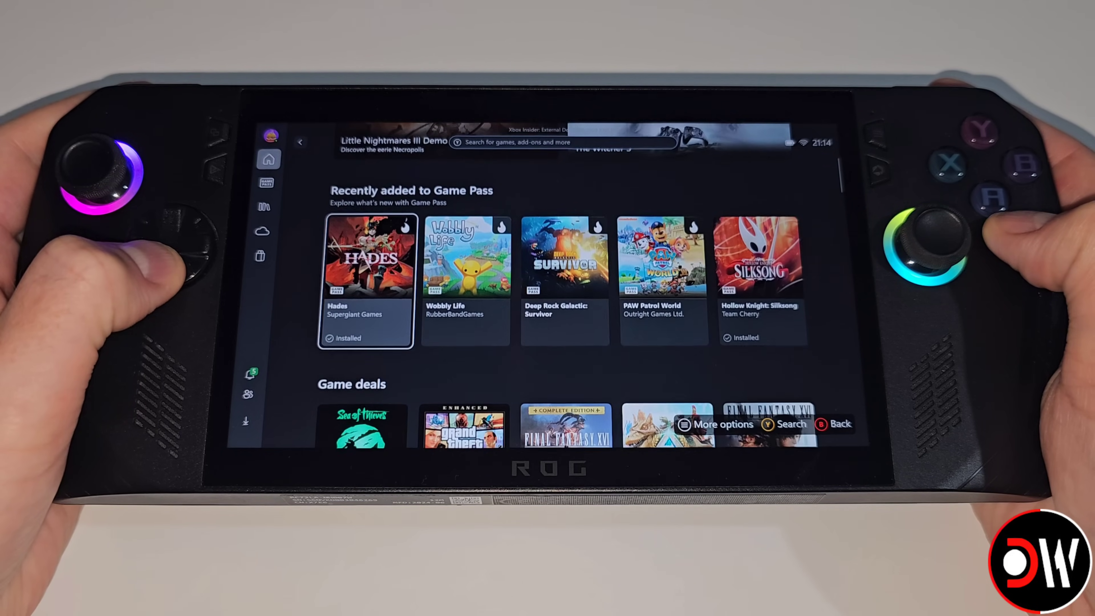
pyautogui.press('Down')
pyautogui.press('Down')
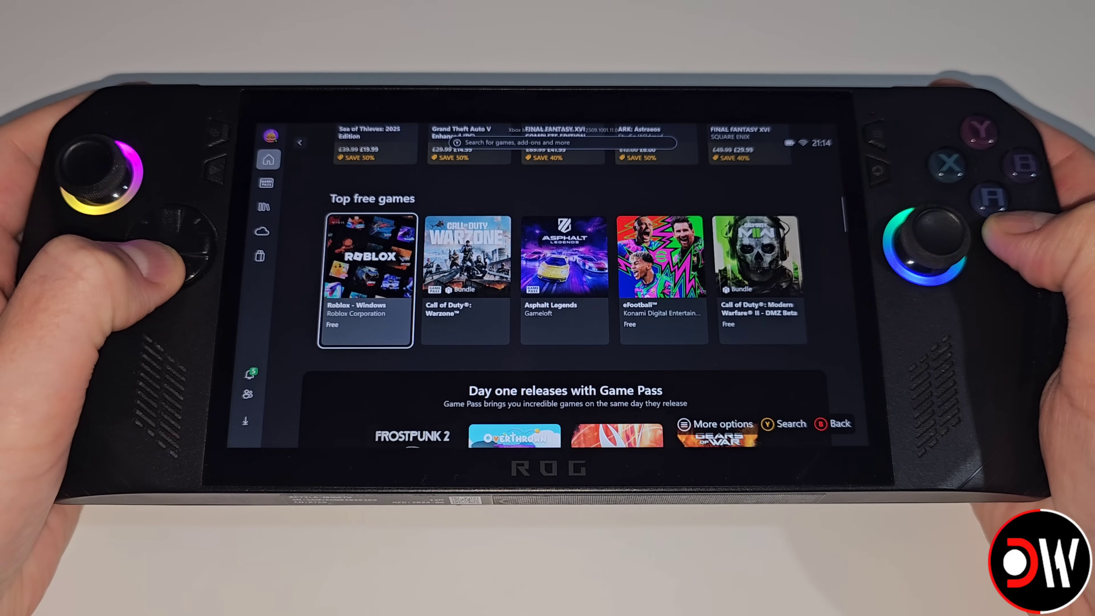
pyautogui.press('Right')
pyautogui.press('Right')
pyautogui.press('Right')
pyautogui.press('Right')
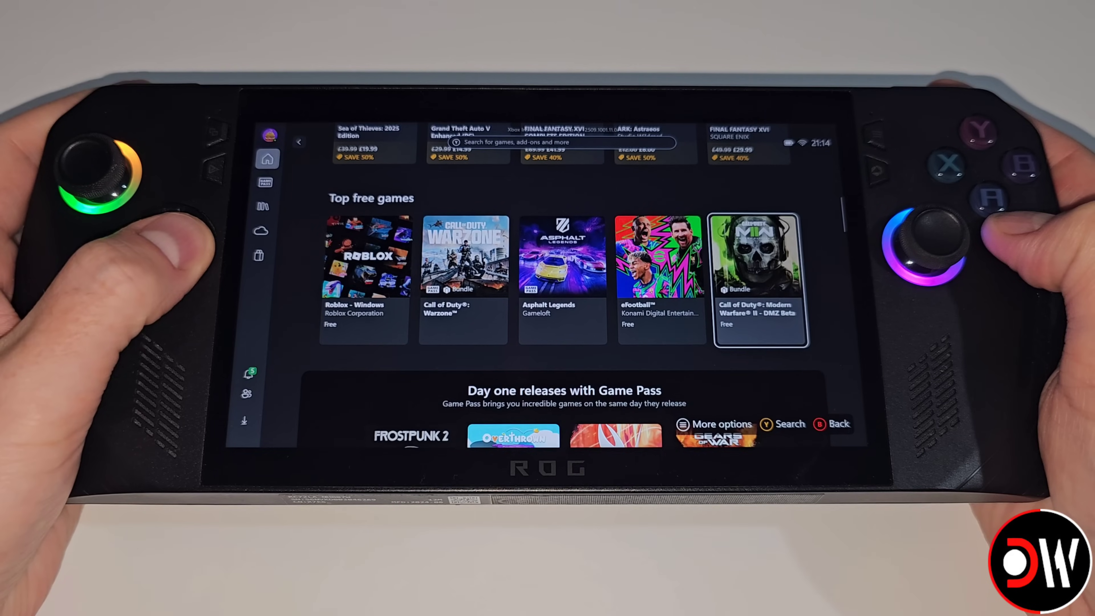
pyautogui.press('Down')
pyautogui.press('Down')
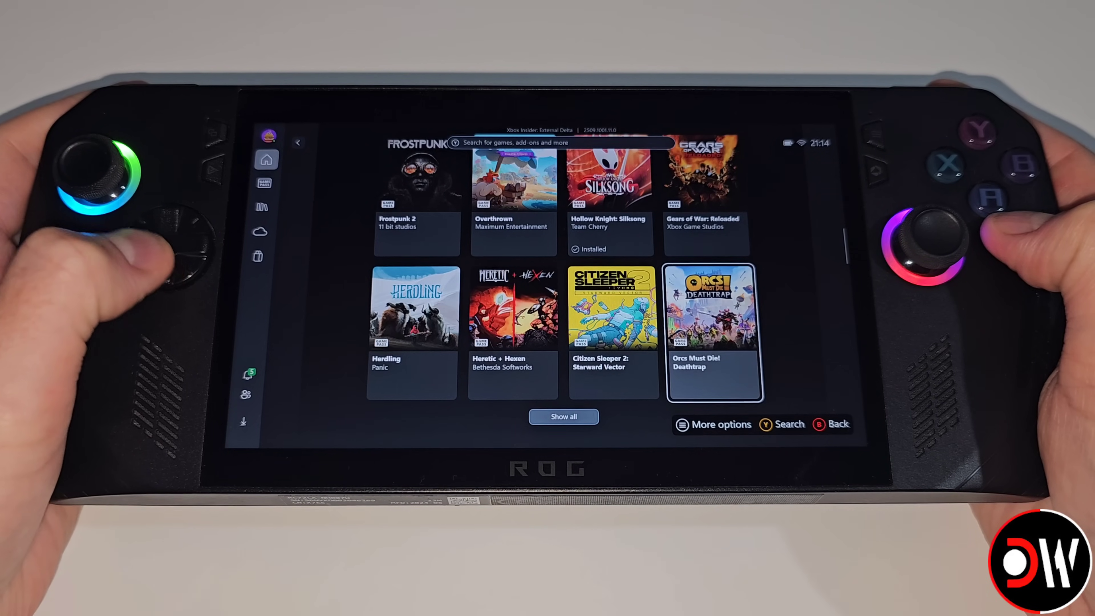
pyautogui.press('Left')
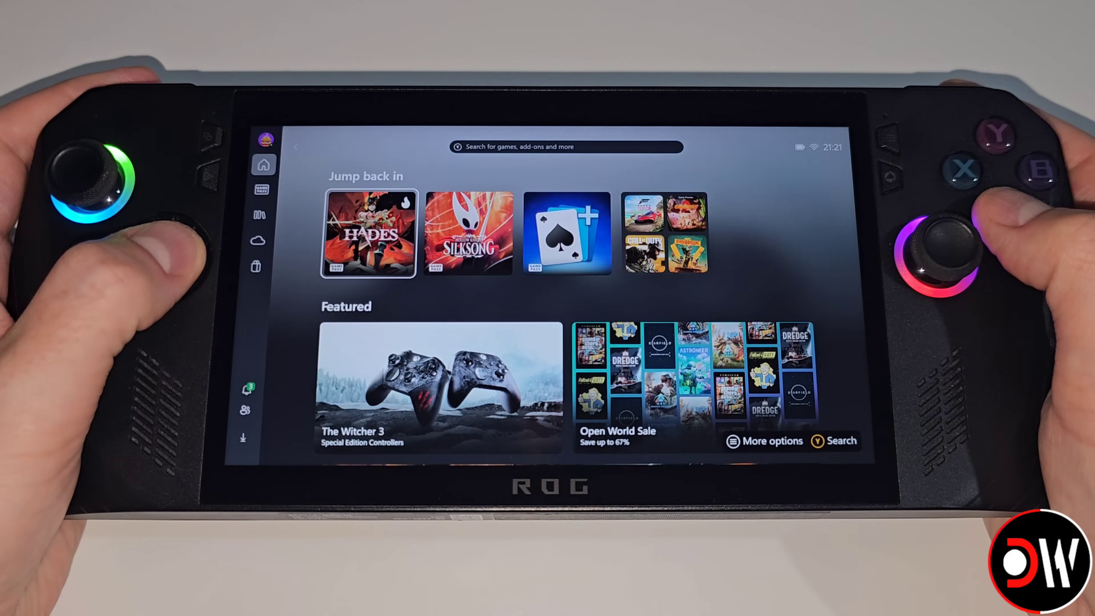
# - Launch Hollow Knight: Silksong from Jump back in and jump Hornet left across the gap, attacking
pyautogui.press('Right')
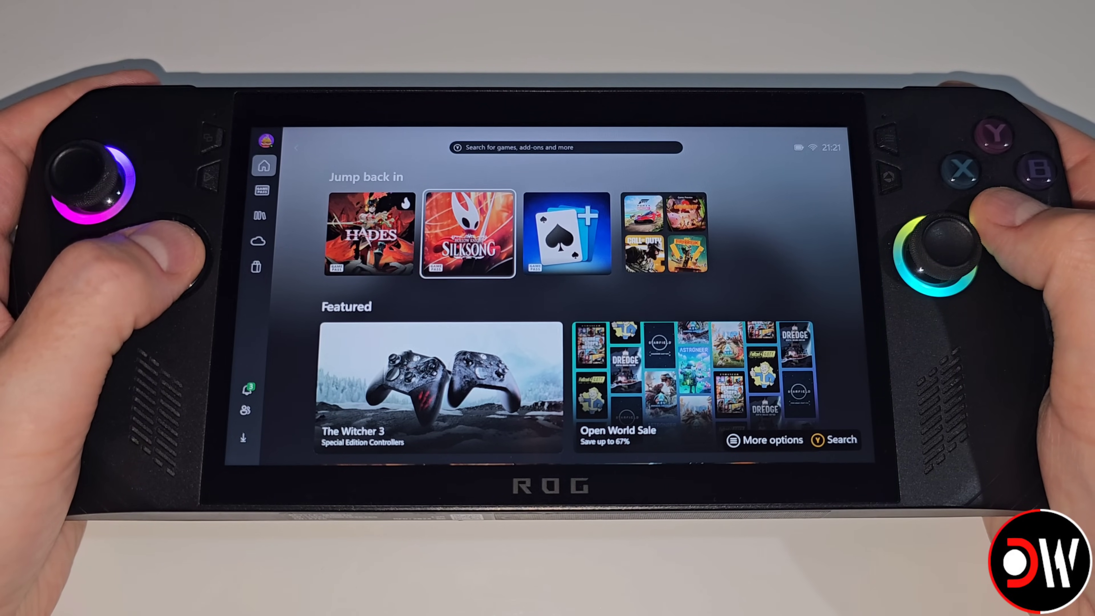
pyautogui.press('Return')
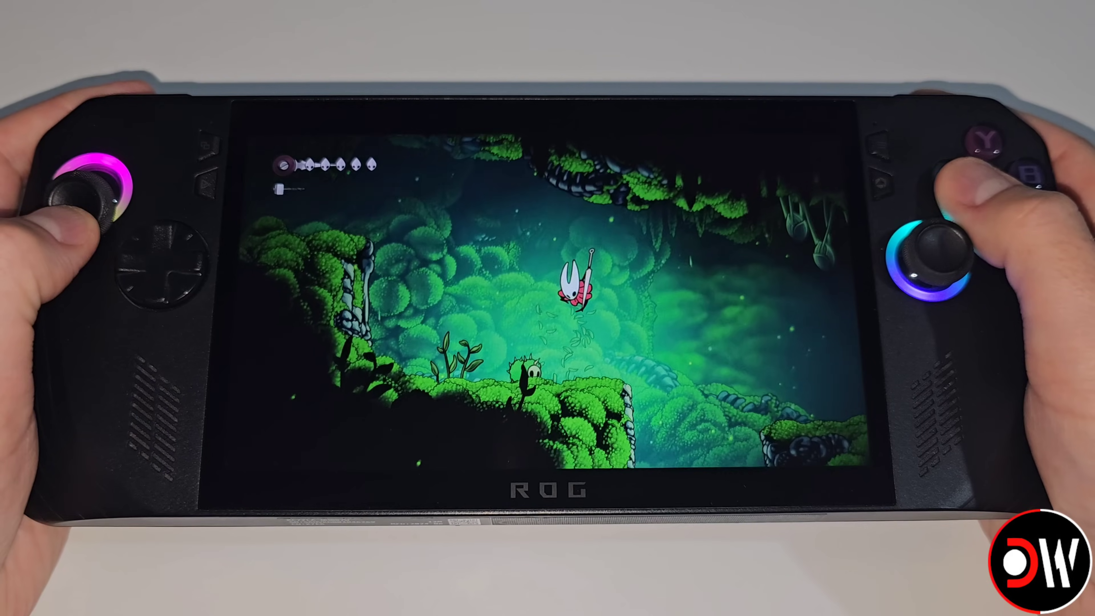
pyautogui.press('Left')
pyautogui.press('z')
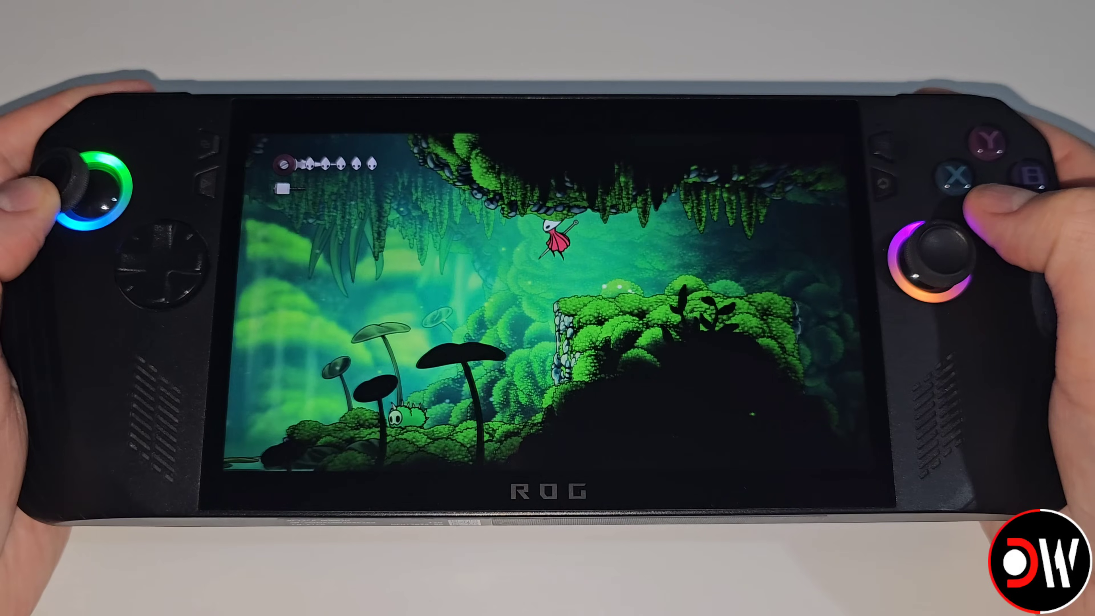
pyautogui.press('z')
pyautogui.press('Left')
pyautogui.press('z')
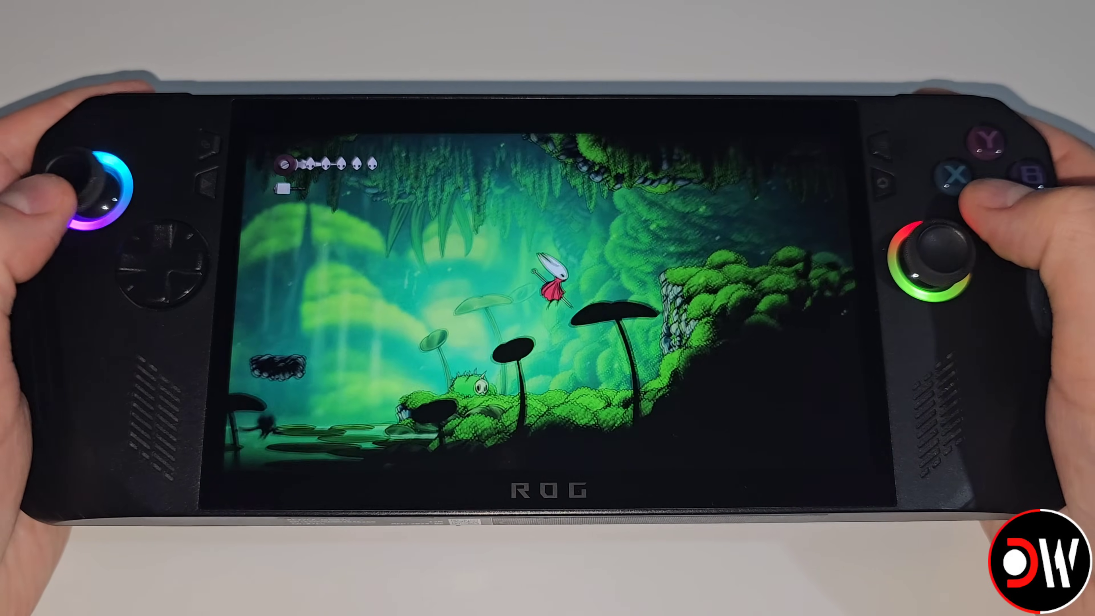
pyautogui.press('Left')
pyautogui.press('x')
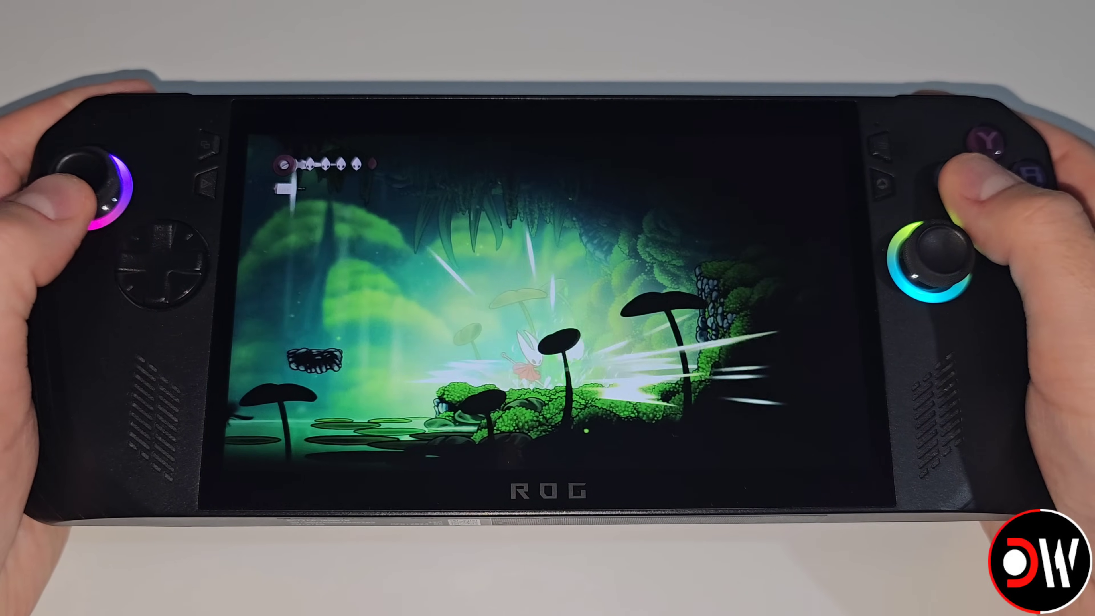
# - Climb Hornet up the floating mossy platforms through the cavern
pyautogui.press('Left')
pyautogui.press('z')
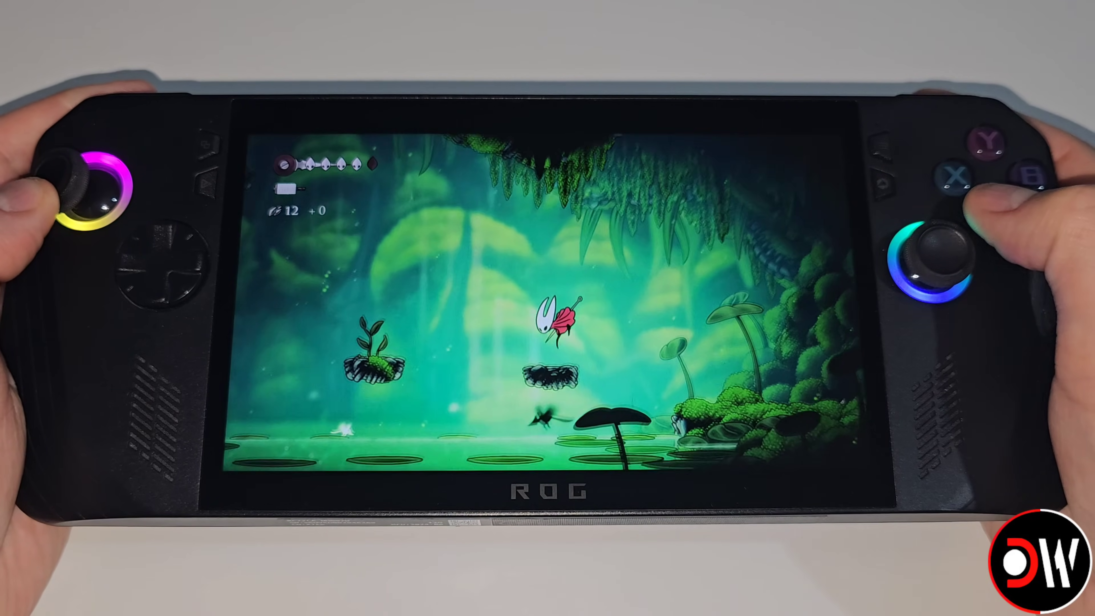
pyautogui.press('z')
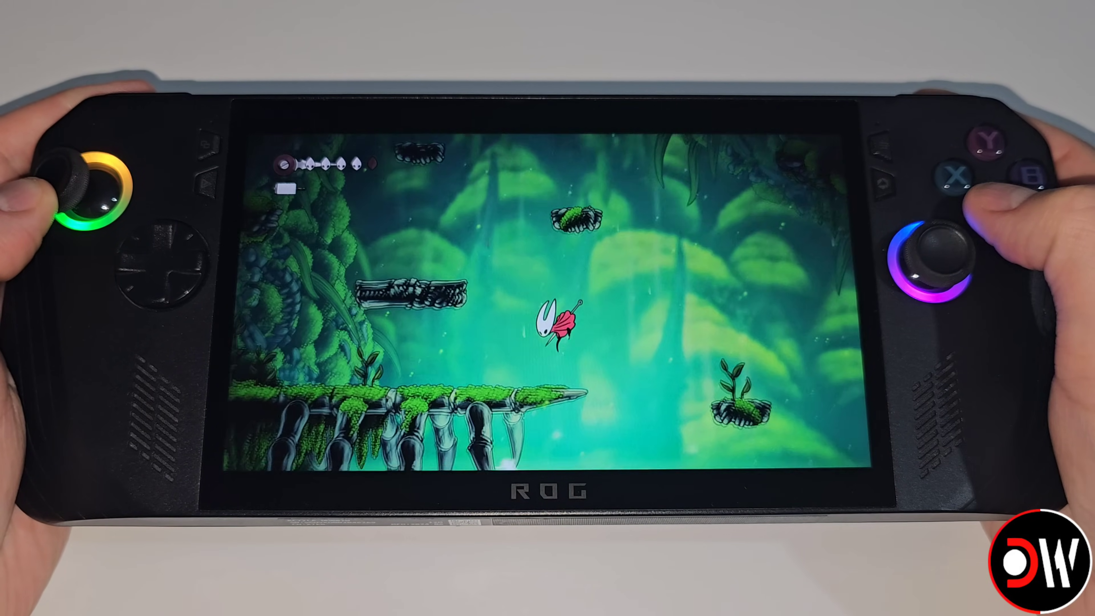
pyautogui.press('z')
pyautogui.press('Left')
pyautogui.press('z')
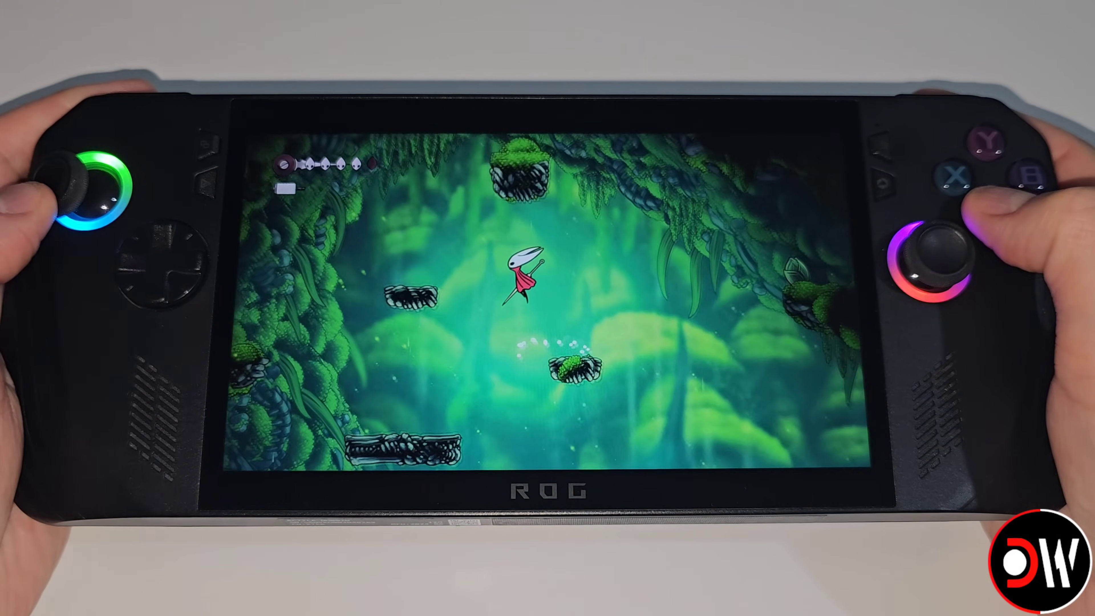
pyautogui.press('z')
pyautogui.press('z')
pyautogui.press('z')
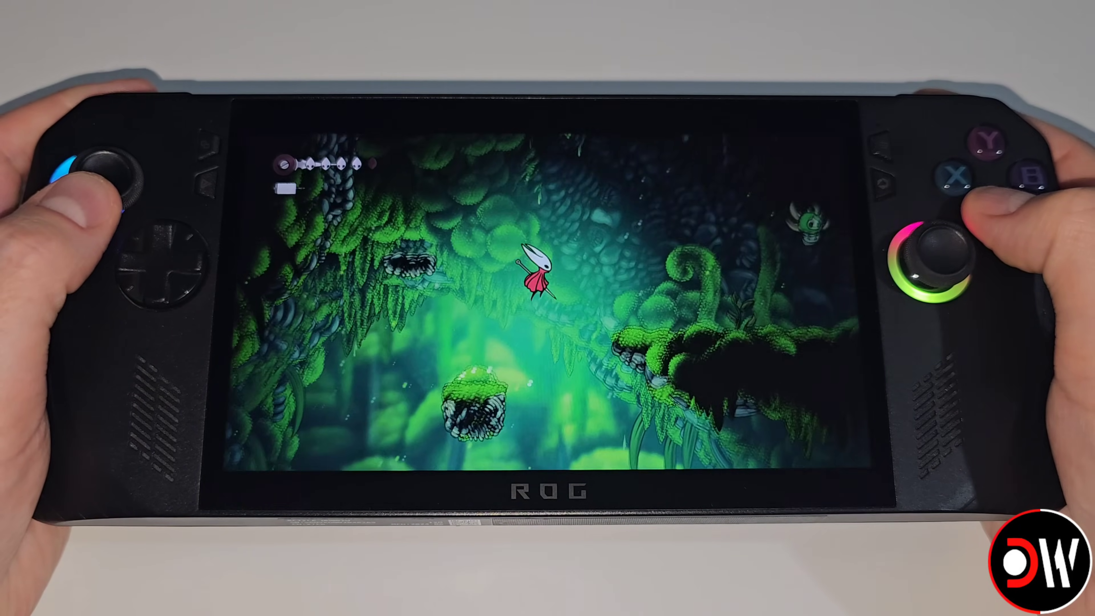
pyautogui.press('z')
pyautogui.press('z')
pyautogui.press('Left')
pyautogui.press('z')
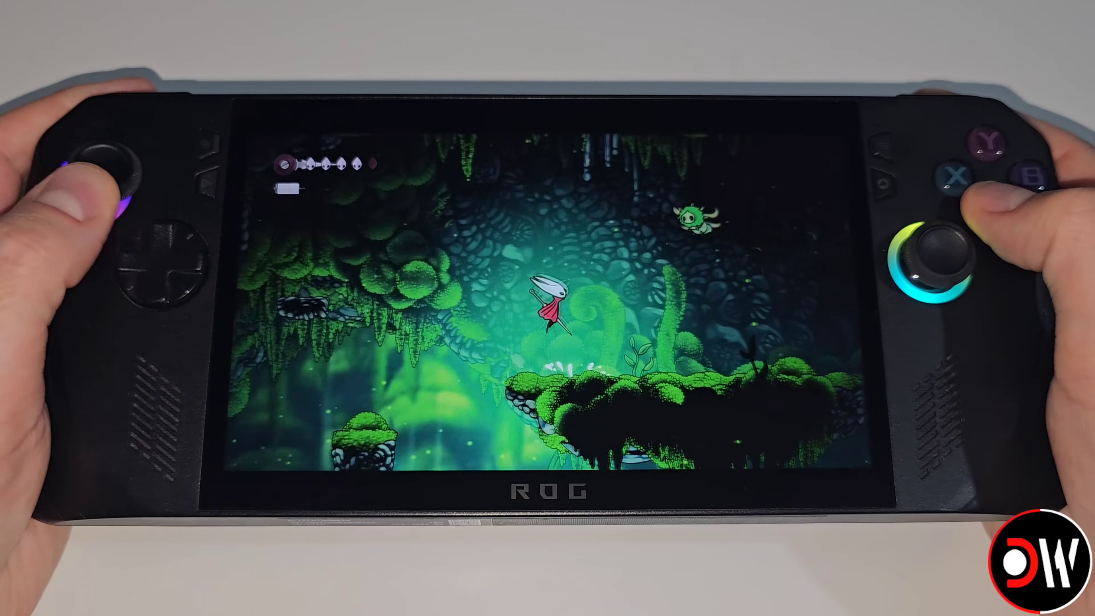
# - Jump up, then drop down and strike the green enemy
pyautogui.press('z')
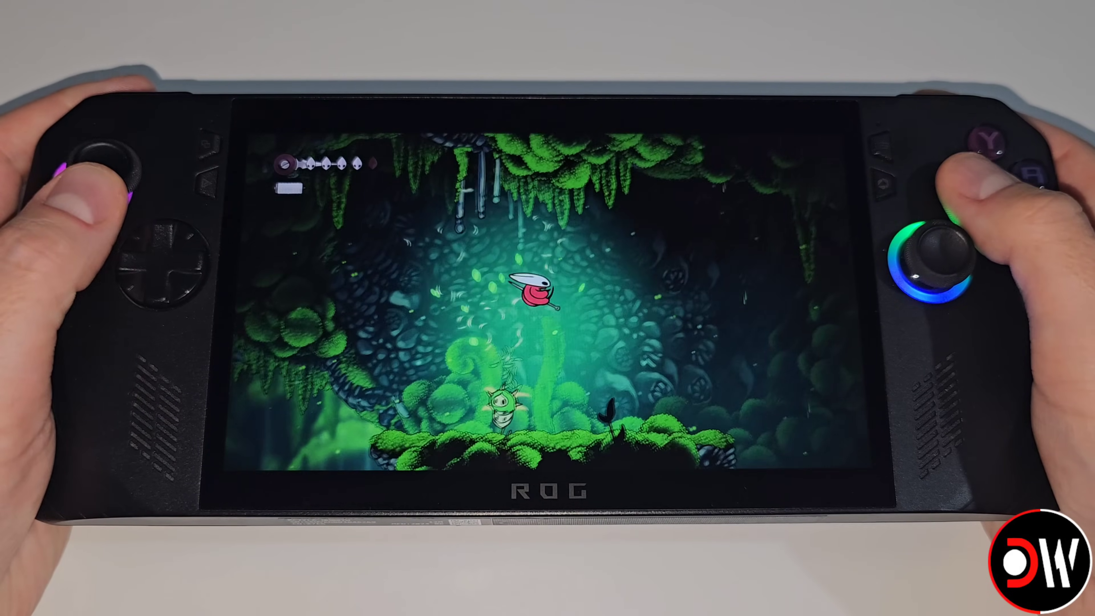
pyautogui.press('Left')
pyautogui.press('z')
pyautogui.press('x')
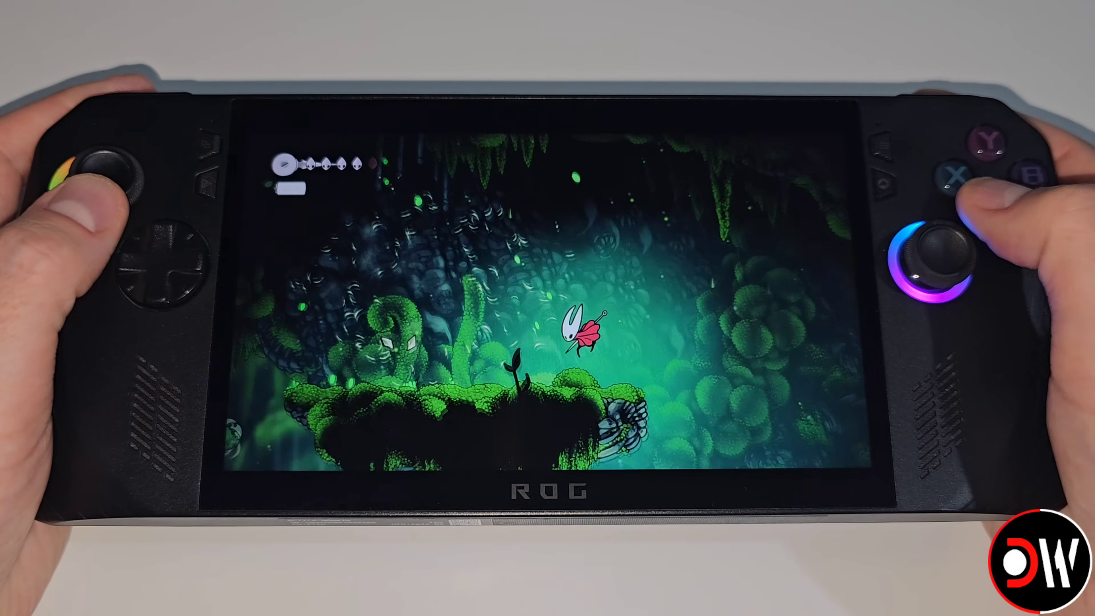
pyautogui.press('z')
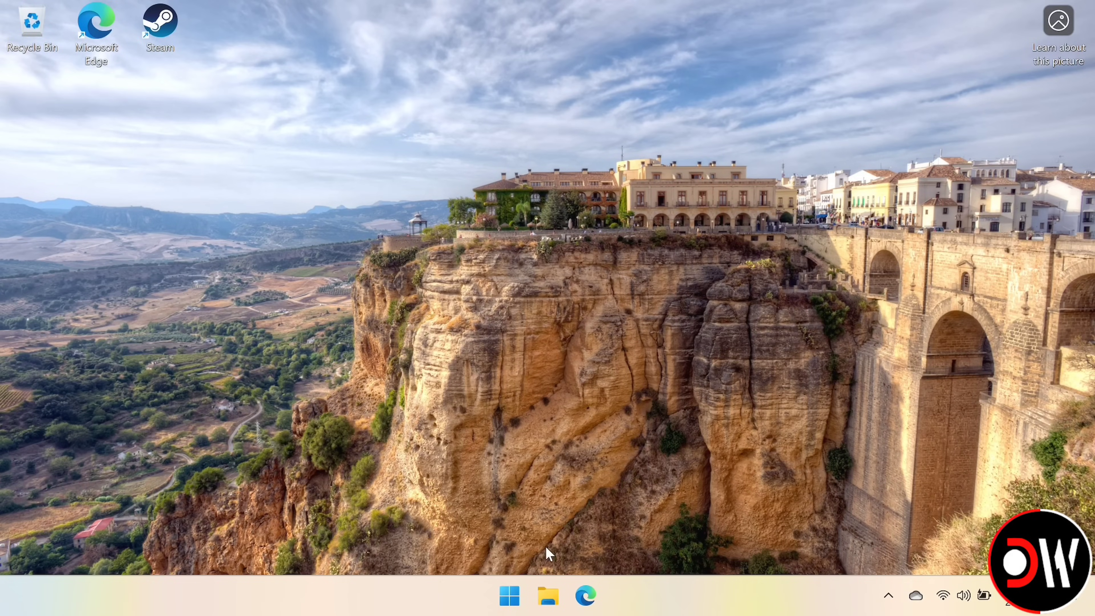
# - Launch Settings from Start and go to Windows Update > Windows Insider Programme
pyautogui.click(510, 604)
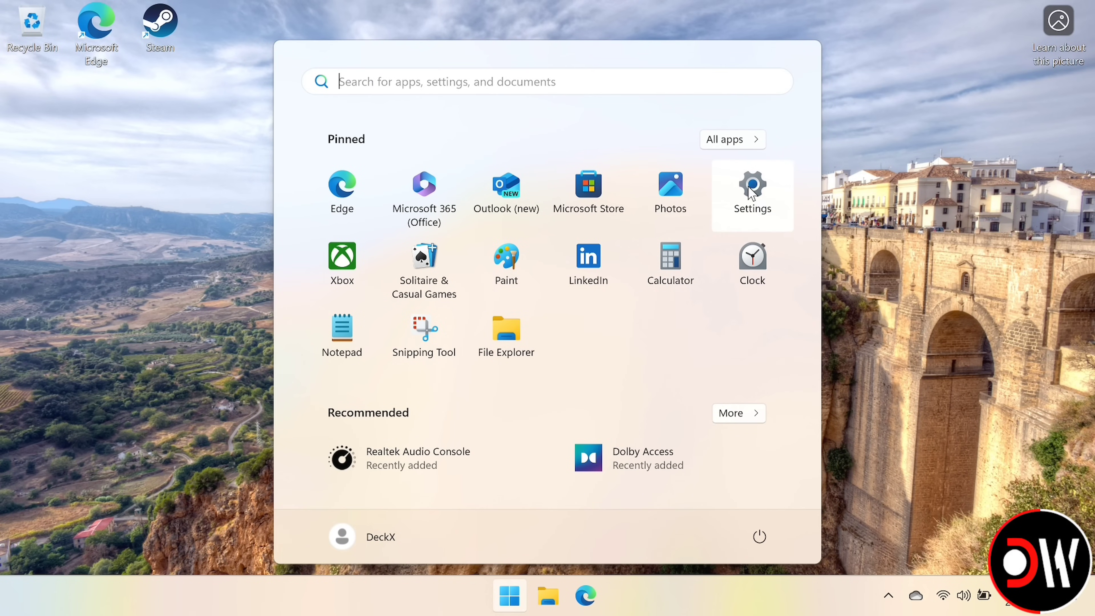
pyautogui.click(752, 203)
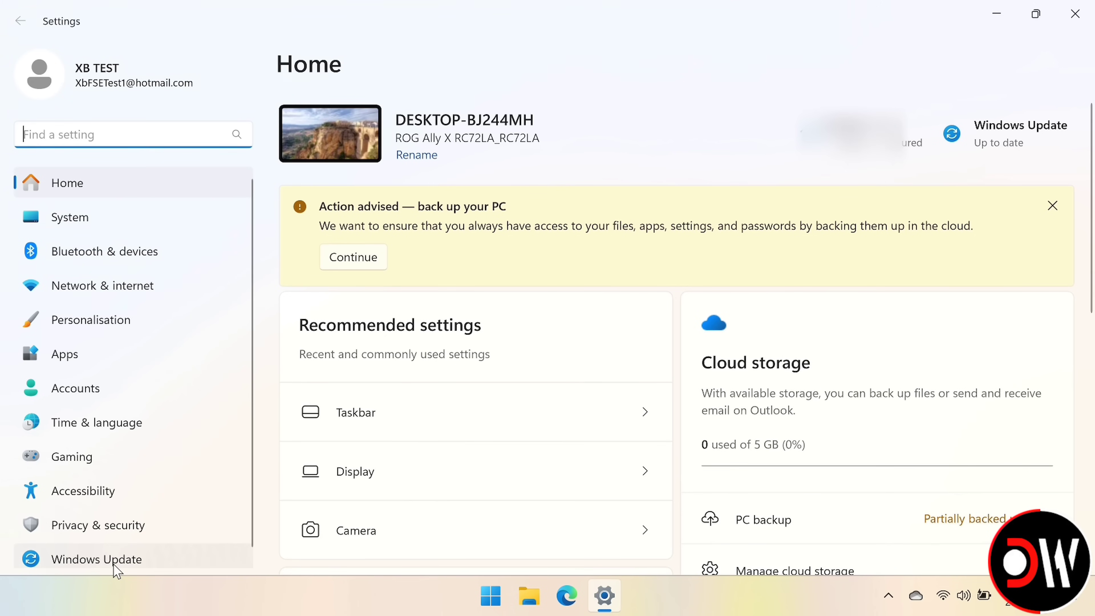
pyautogui.click(96, 559)
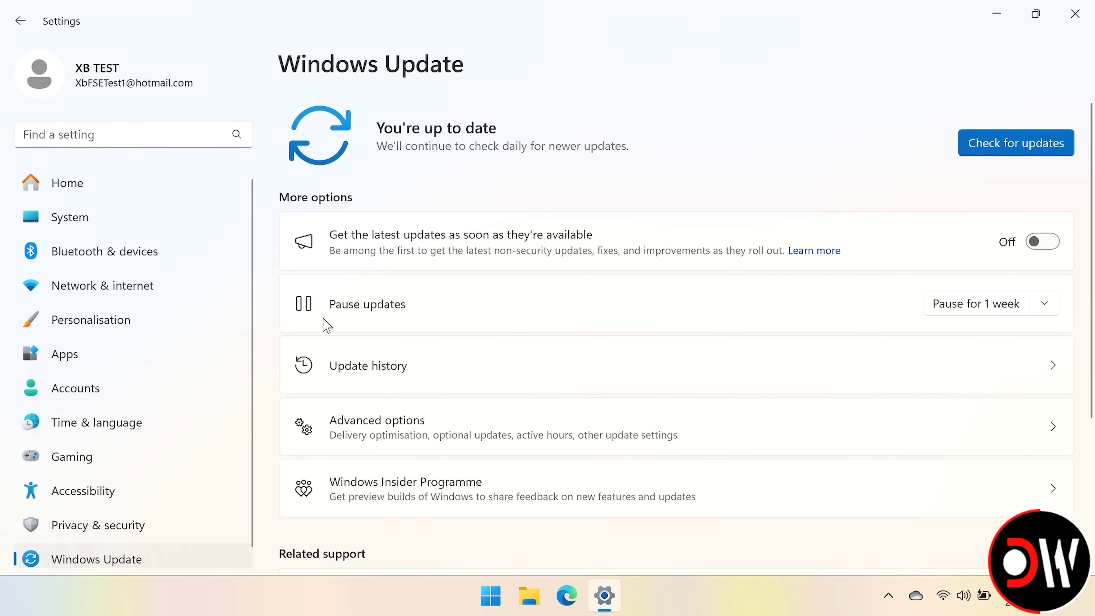
pyautogui.click(507, 488)
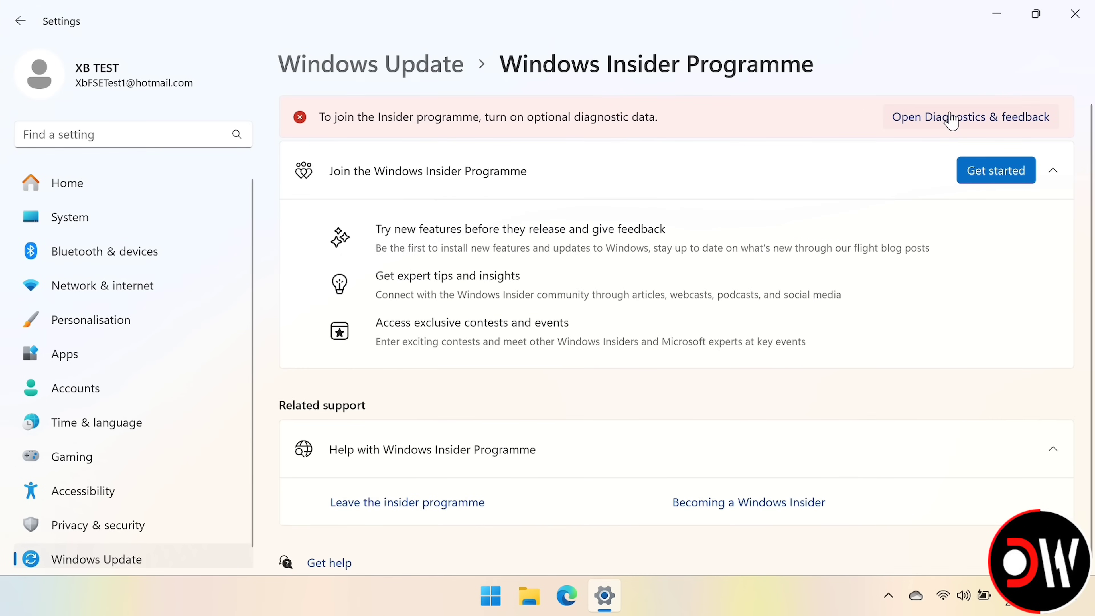
# - Switch Send optional diagnostic data to On in Diagnostics & feedback, then go back
pyautogui.click(952, 121)
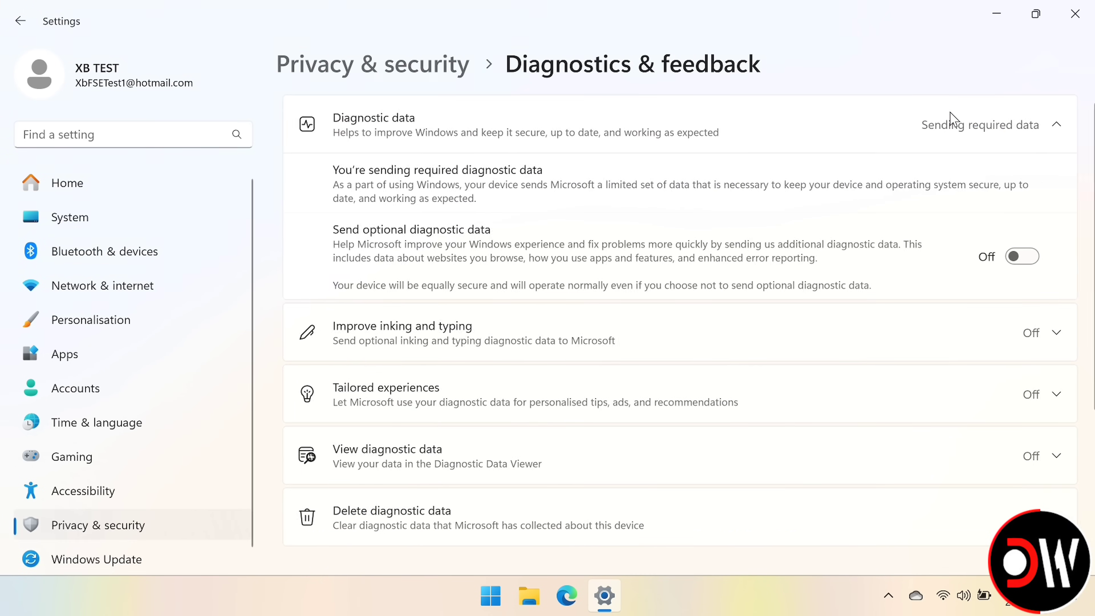
pyautogui.click(1024, 264)
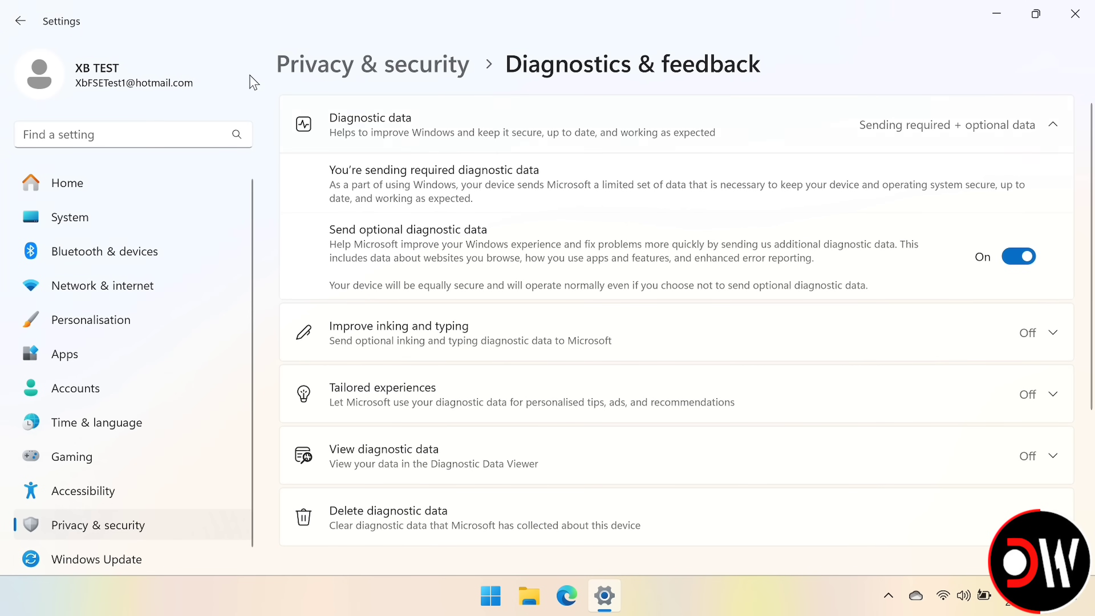
pyautogui.click(21, 22)
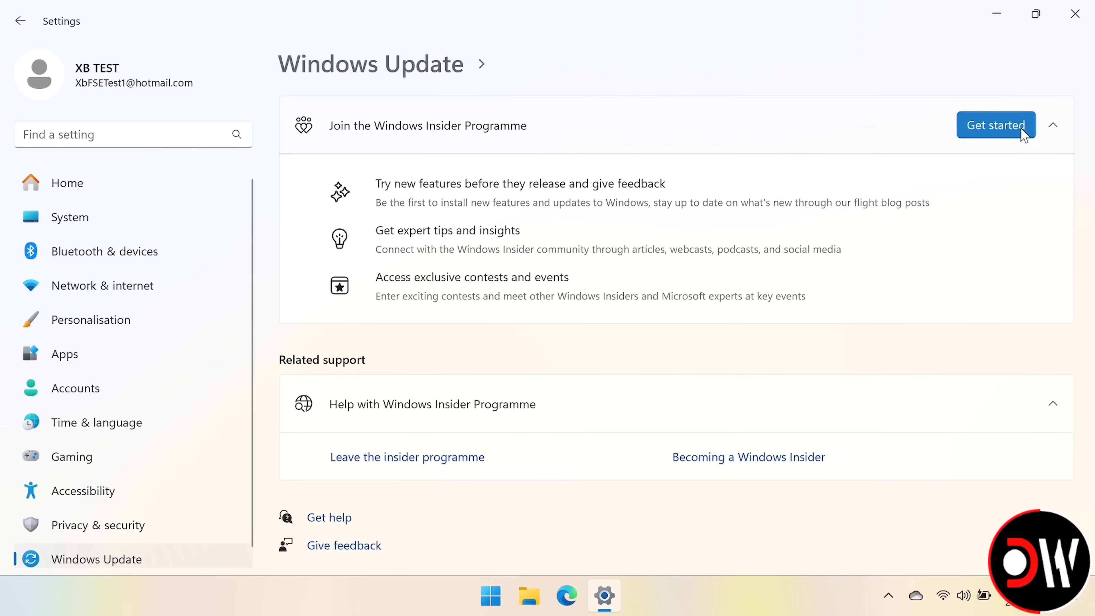
# - Start joining the Insider Programme and link the existing Microsoft account
pyautogui.click(1023, 133)
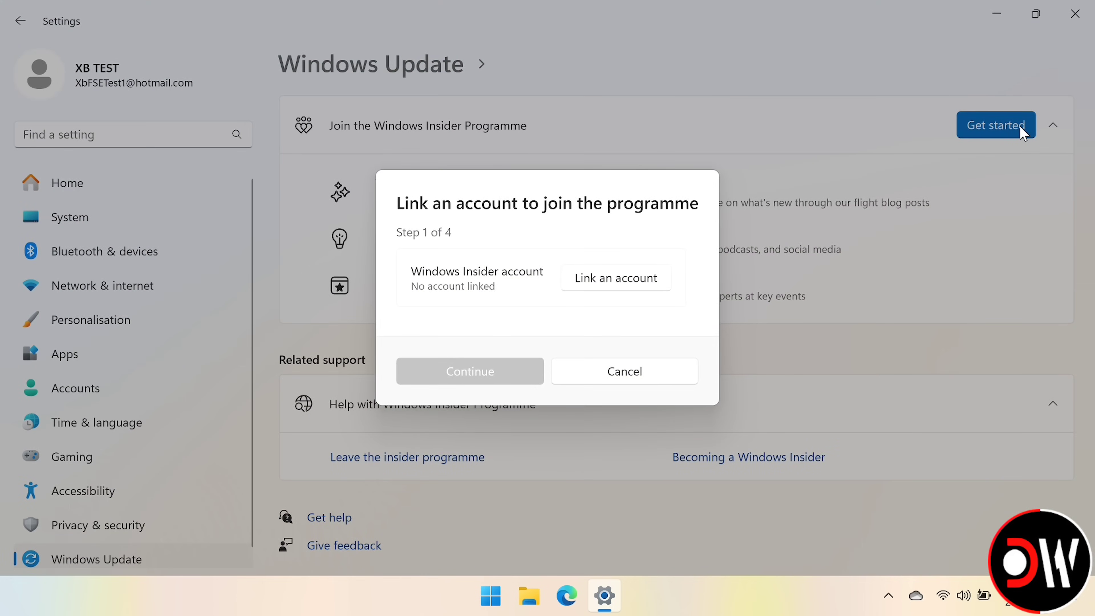
pyautogui.click(610, 283)
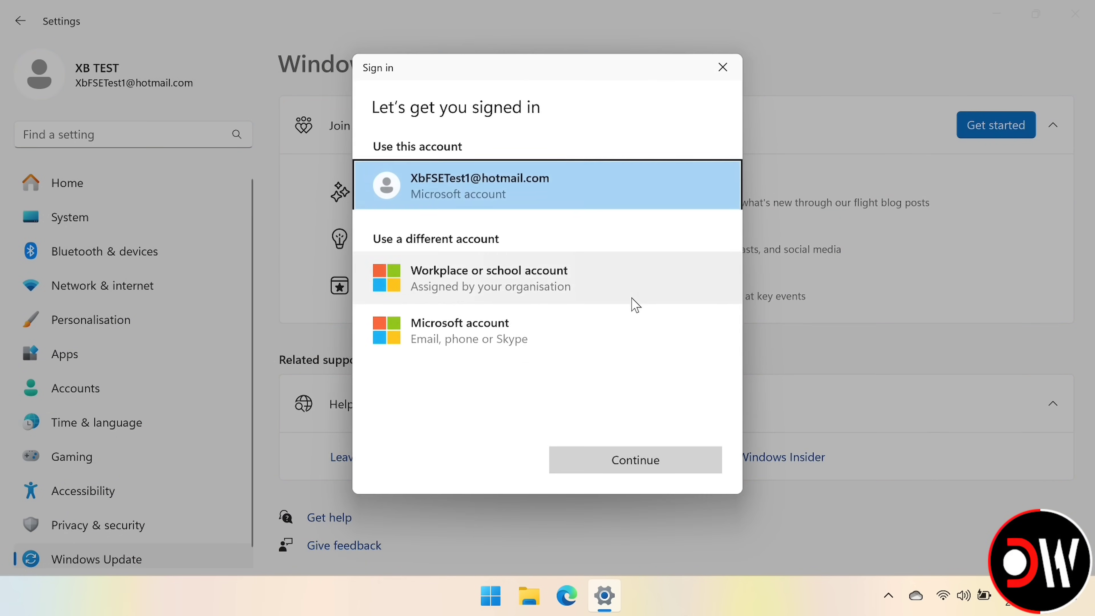
pyautogui.click(631, 472)
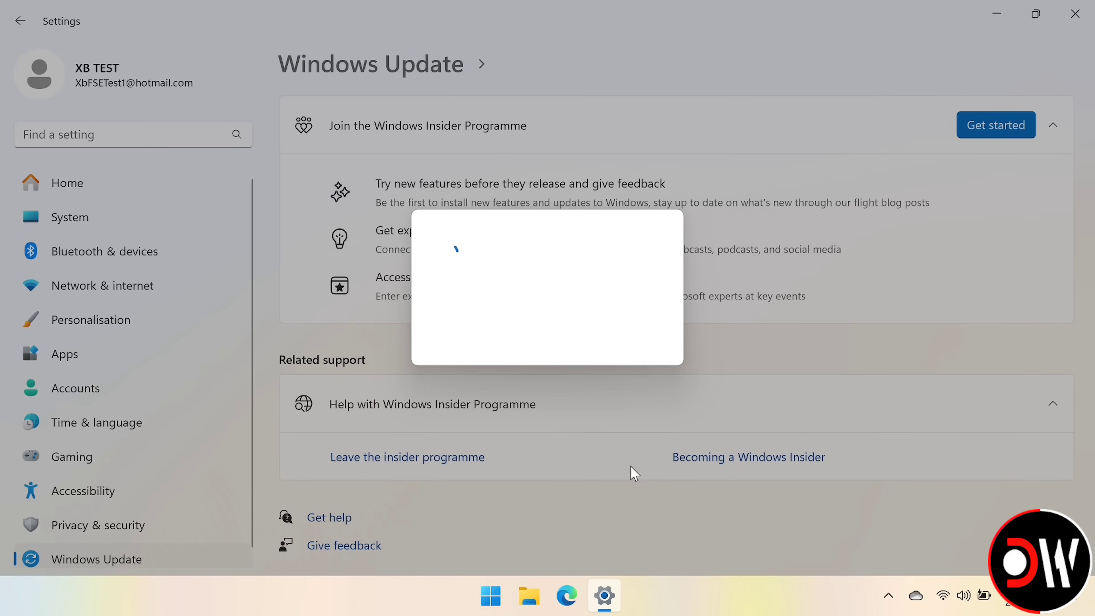
pyautogui.click(537, 407)
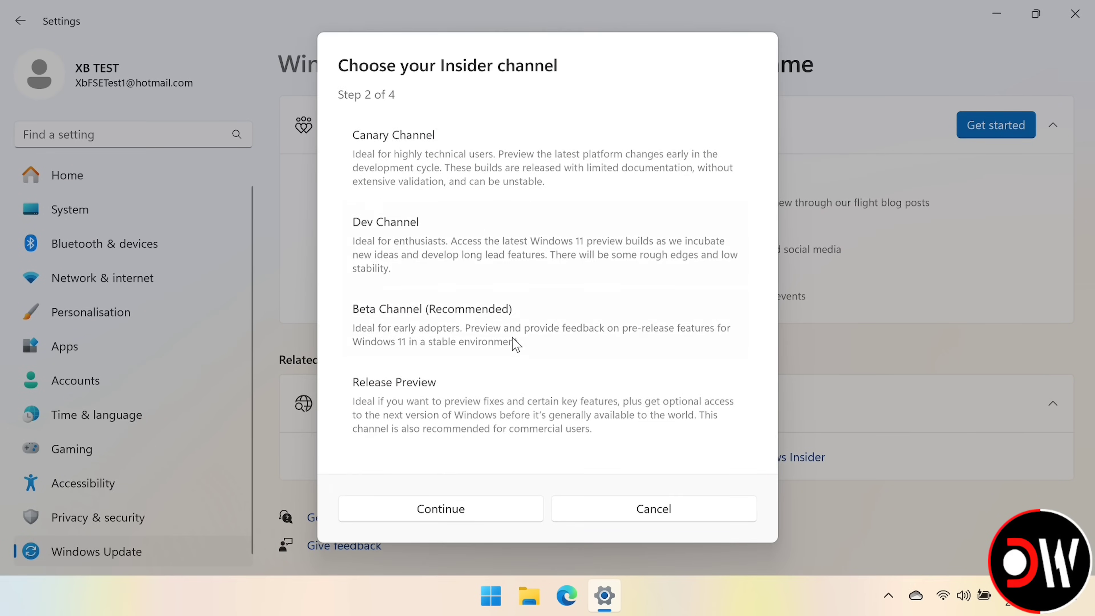
# - Choose the Release Preview channel, accept the agreements and restart to finish enrolment
pyautogui.click(466, 399)
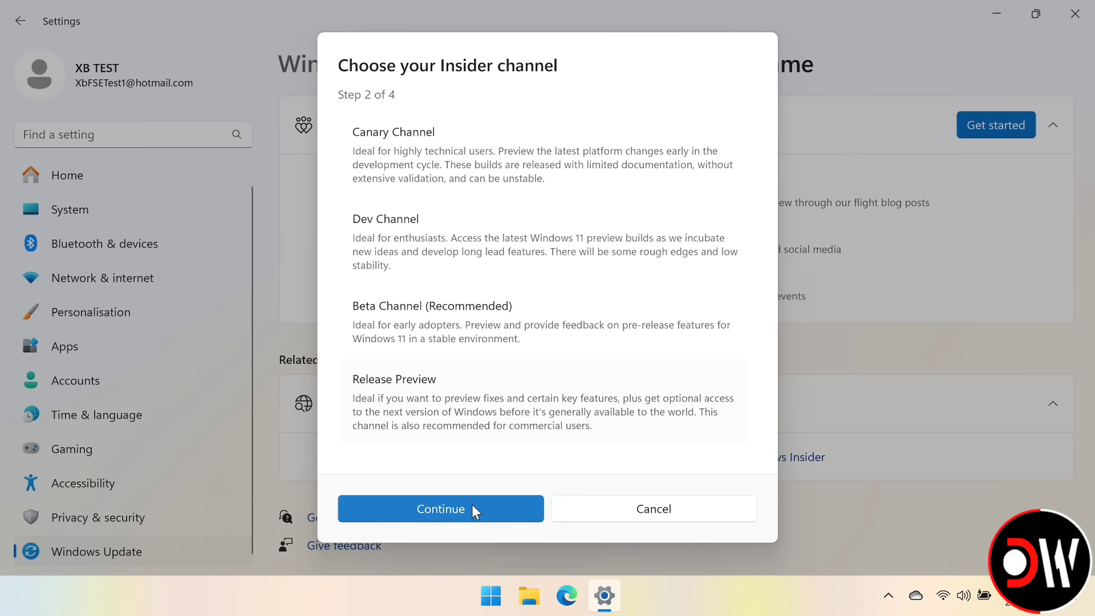
pyautogui.click(456, 509)
pyautogui.click(456, 427)
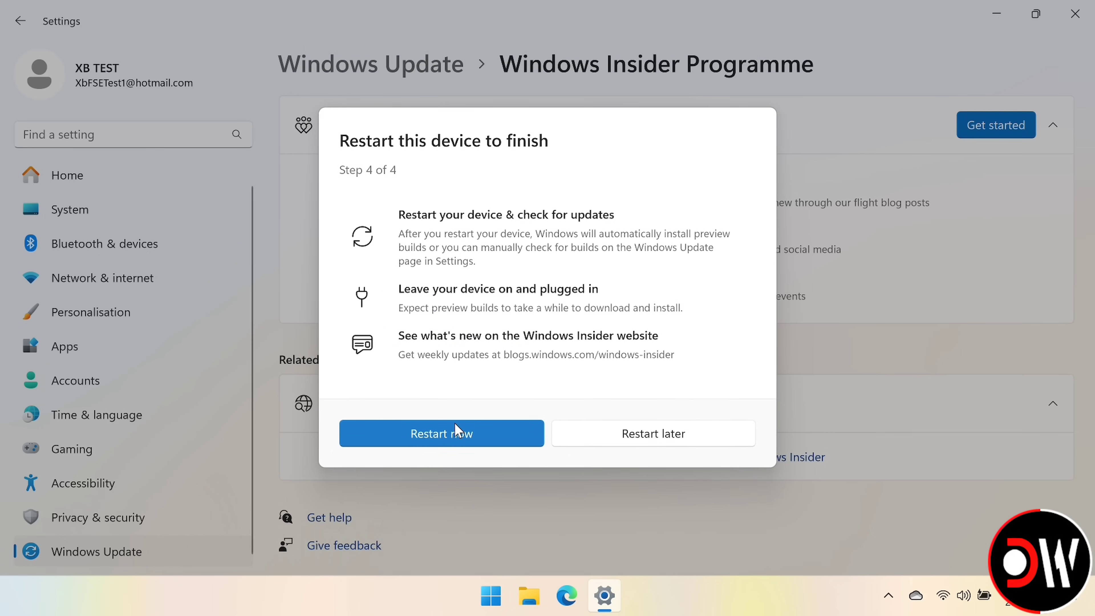
pyautogui.click(455, 432)
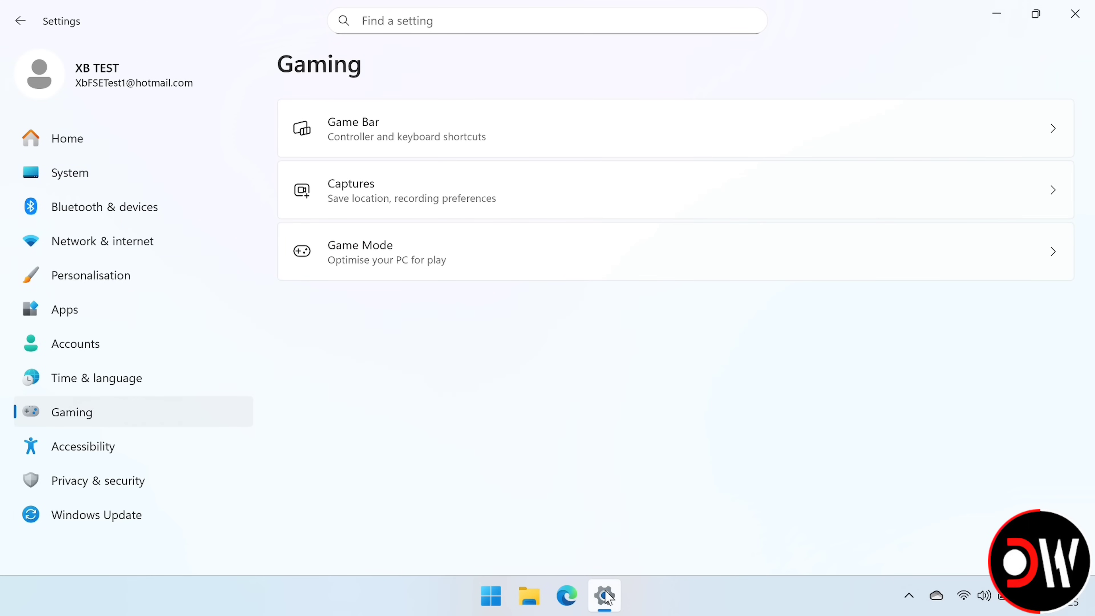
# - Download ViVeTool-v0.3.4-IntelAmd.zip from the GitHub releases page in Edge and show it in its folder
pyautogui.click(569, 596)
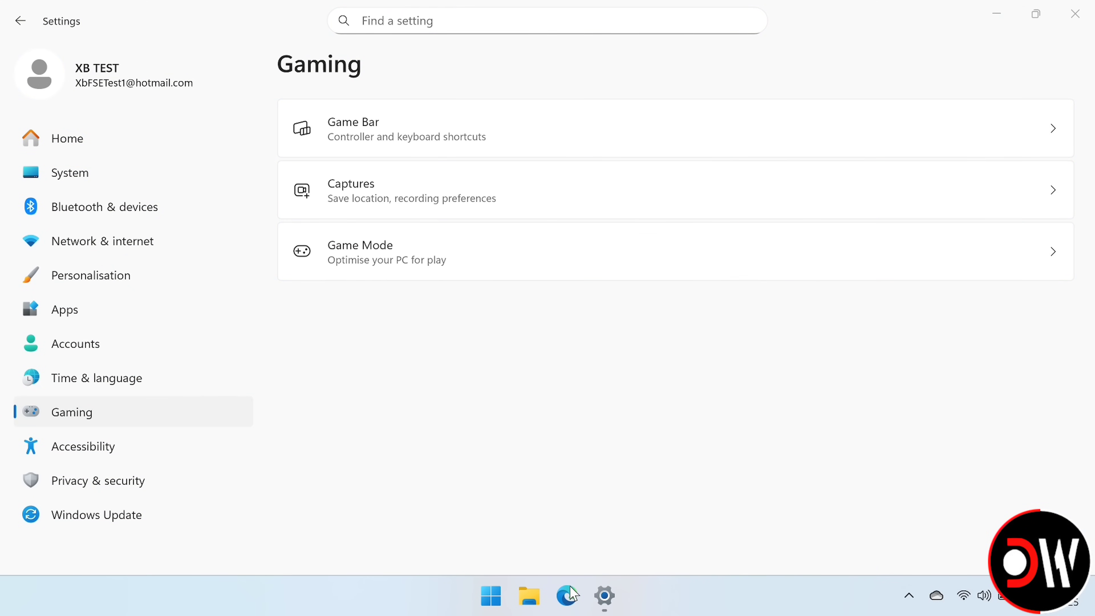
pyautogui.scroll(-10, 1010, 318)
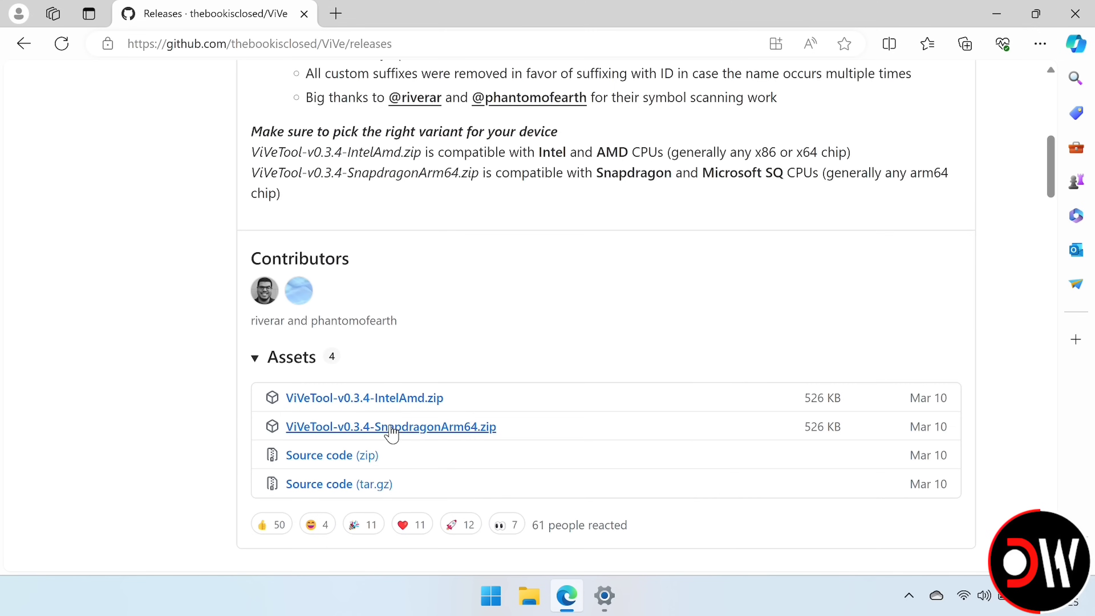
pyautogui.click(404, 398)
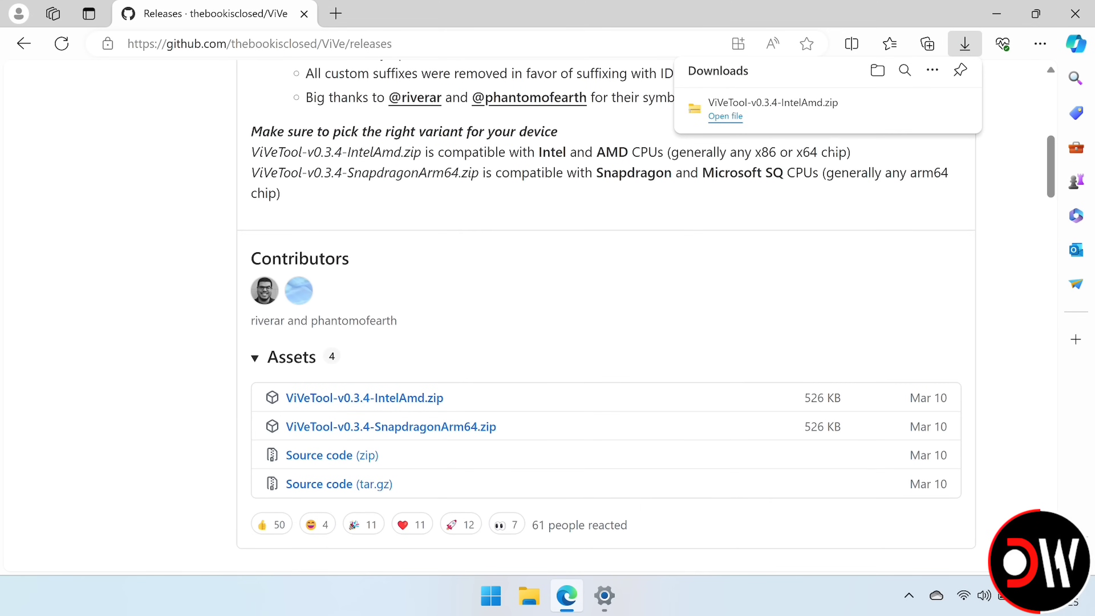
pyautogui.click(906, 111)
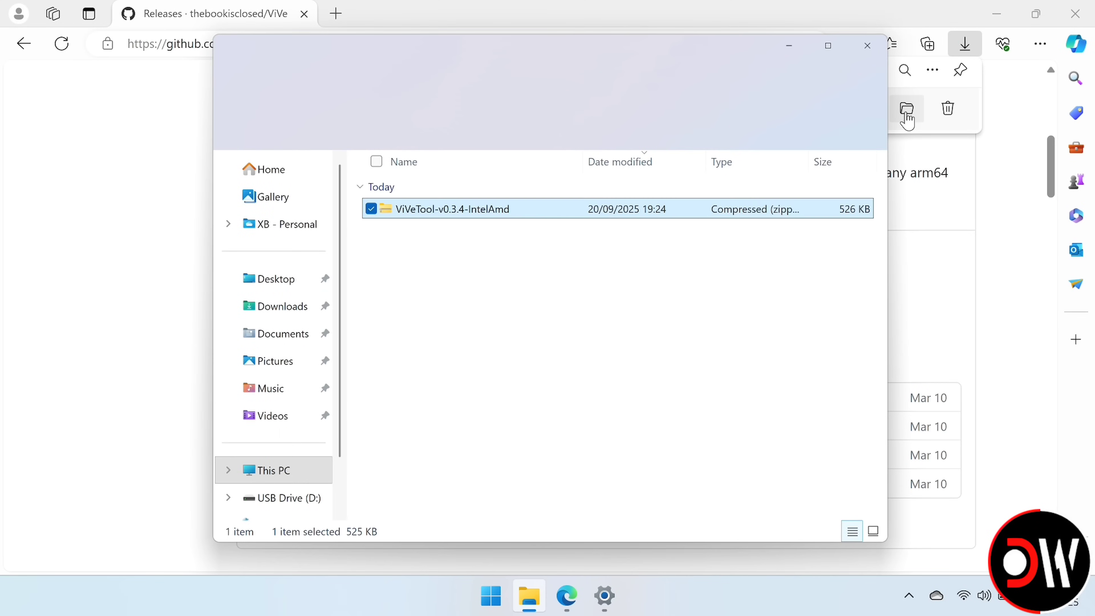
# - Extract all of ViVeTool-v0.3.4-IntelAmd.zip into its own folder in Downloads
pyautogui.click(728, 131)
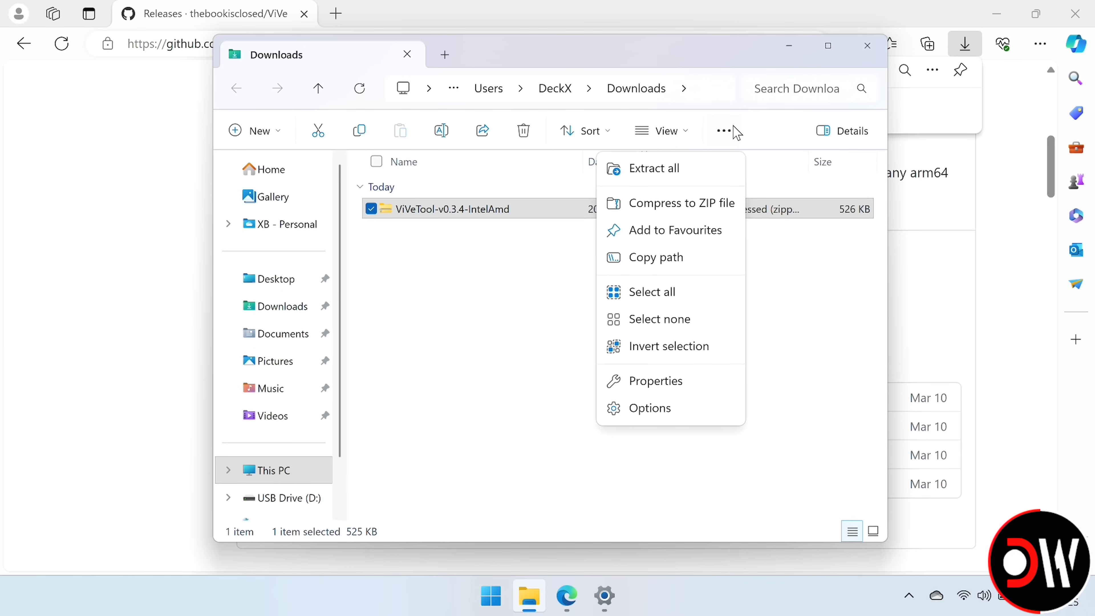
pyautogui.click(670, 173)
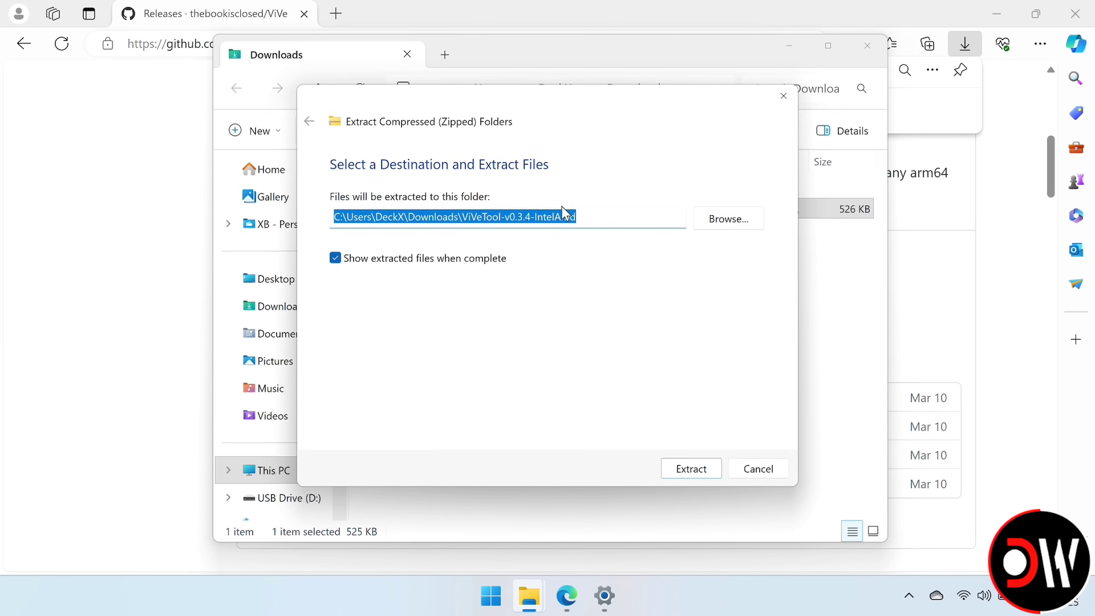
pyautogui.click(671, 468)
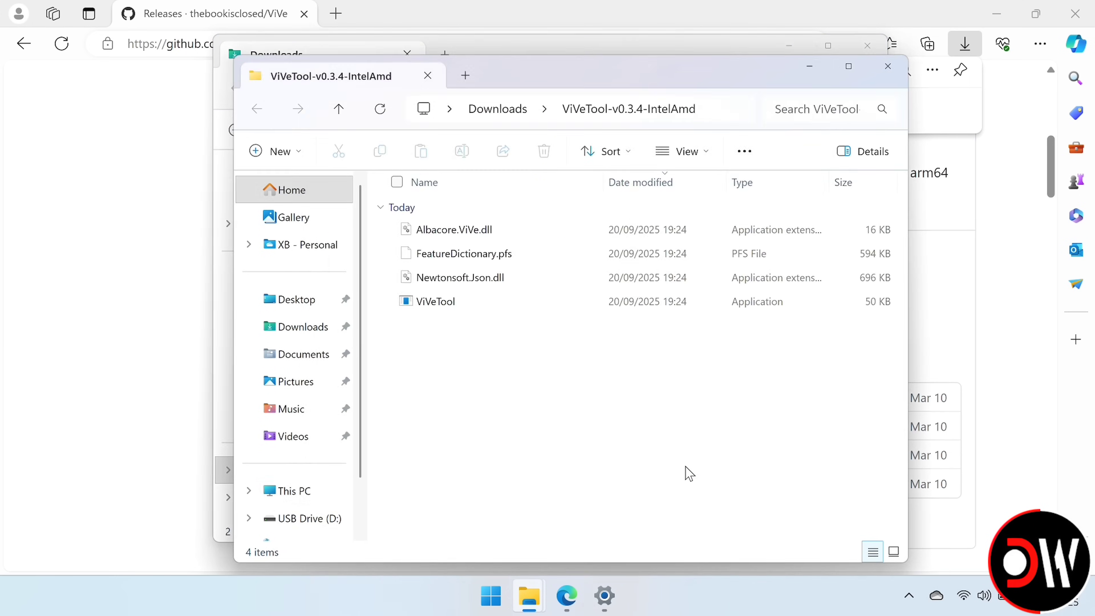
# - Copy the full path of the extracted ViVeTool folder from the address bar
pyautogui.click(868, 45)
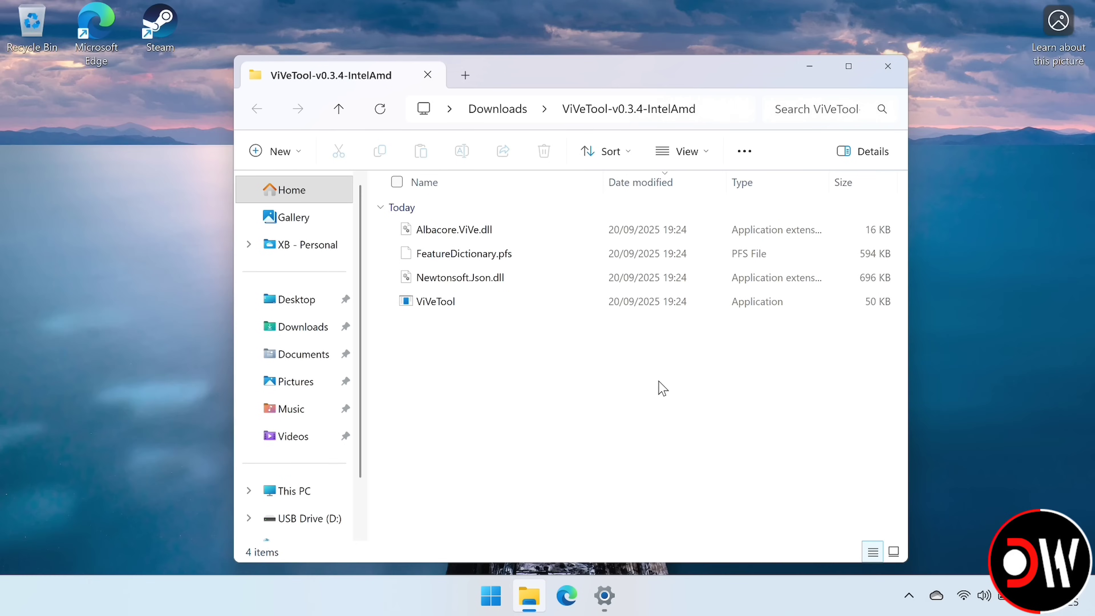
pyautogui.click(723, 116)
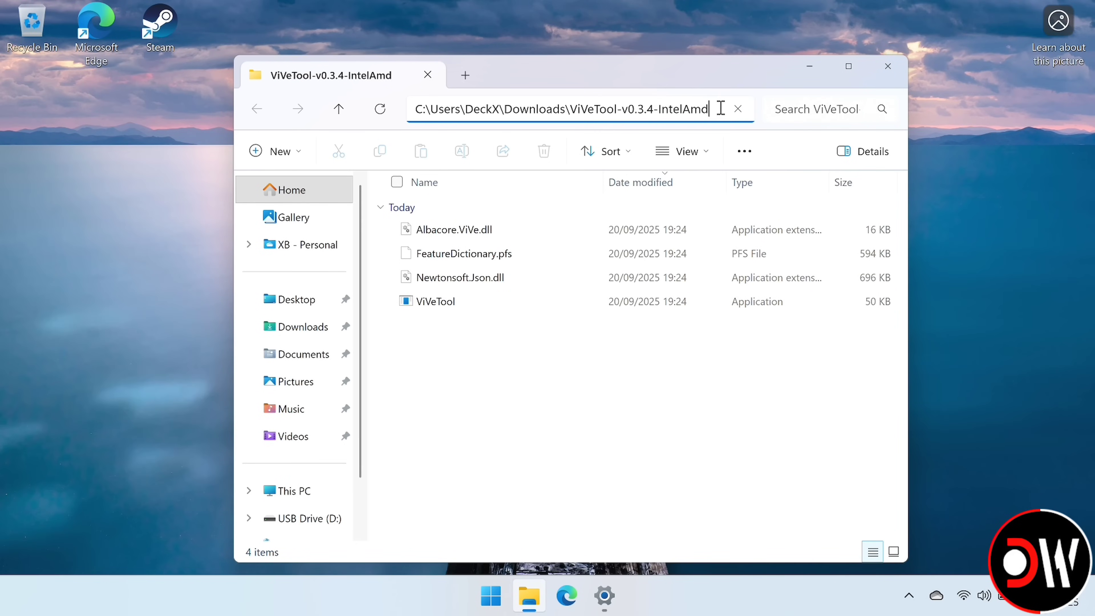
pyautogui.hotkey('ctrl', 'a')
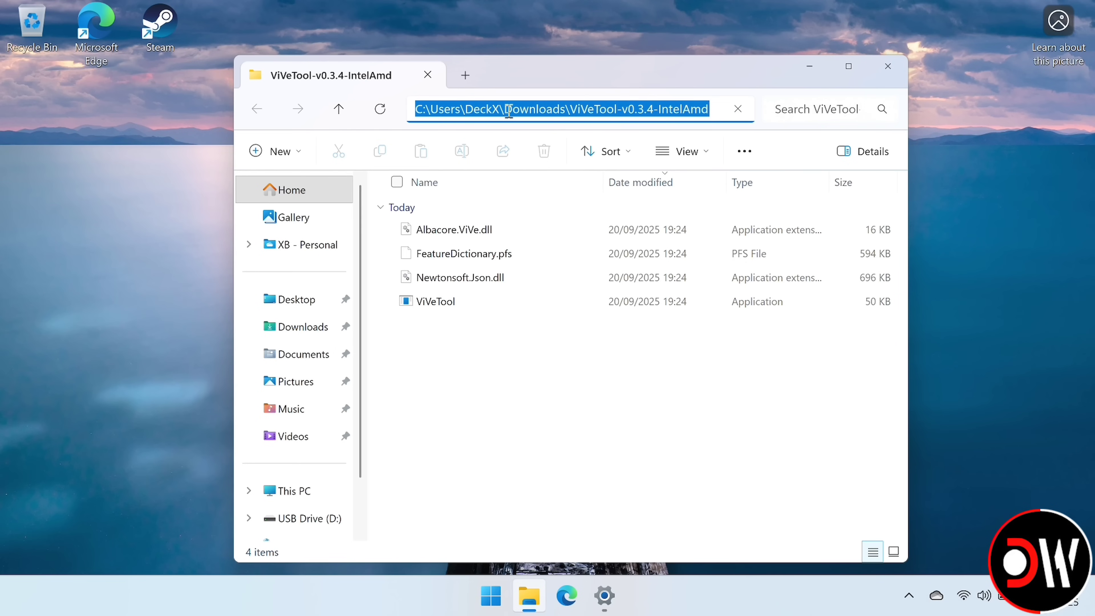
pyautogui.rightClick(508, 111)
pyautogui.click(577, 161)
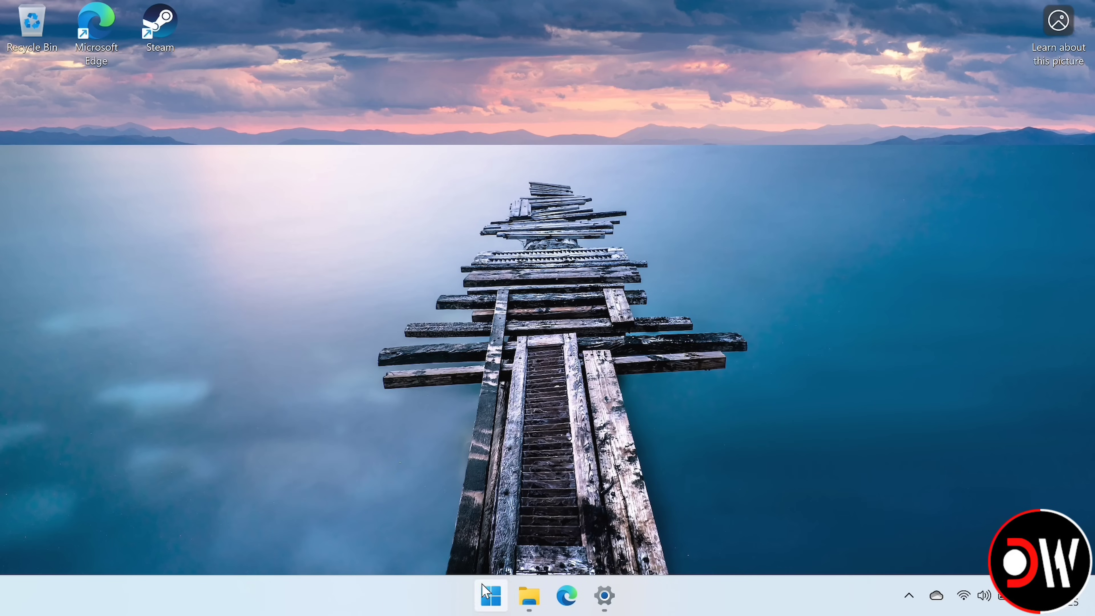
# - Search for cmd and run Command Prompt as administrator
pyautogui.rightClick(487, 597)
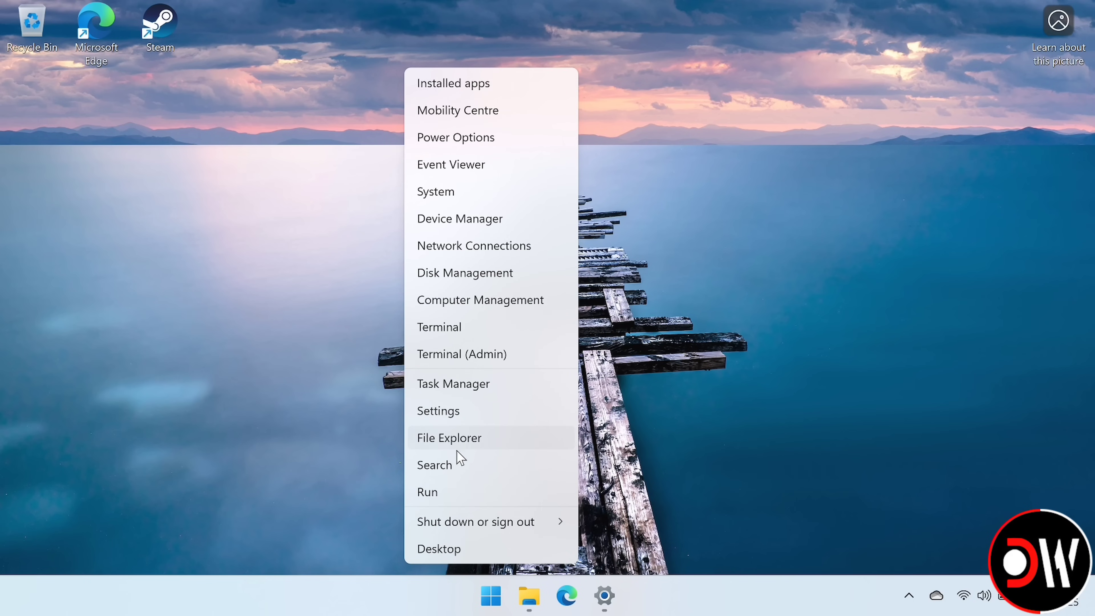
pyautogui.click(453, 462)
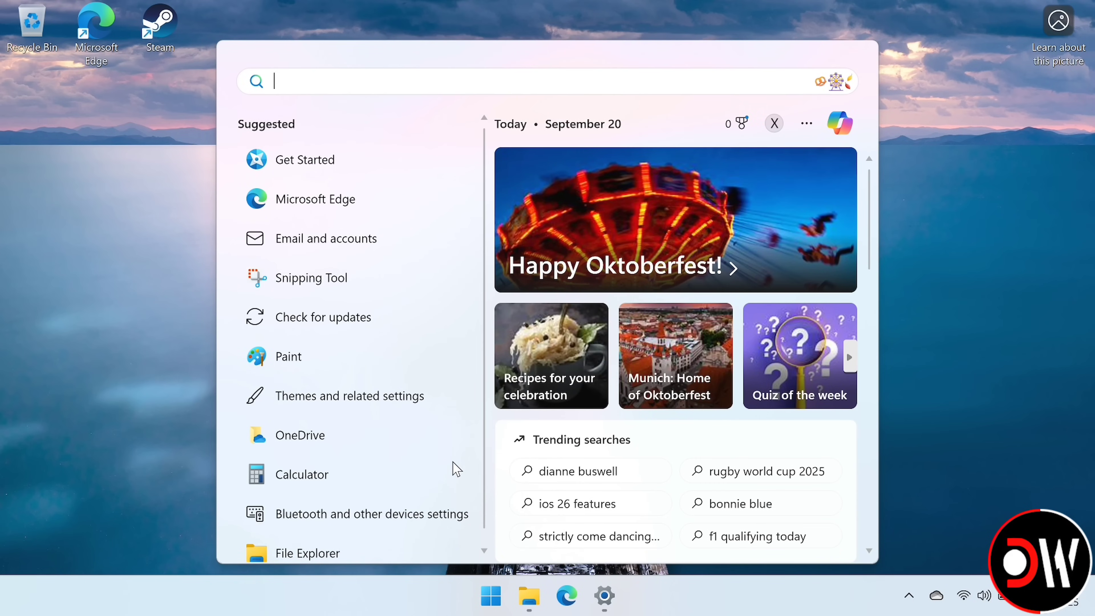
pyautogui.write('cmd')
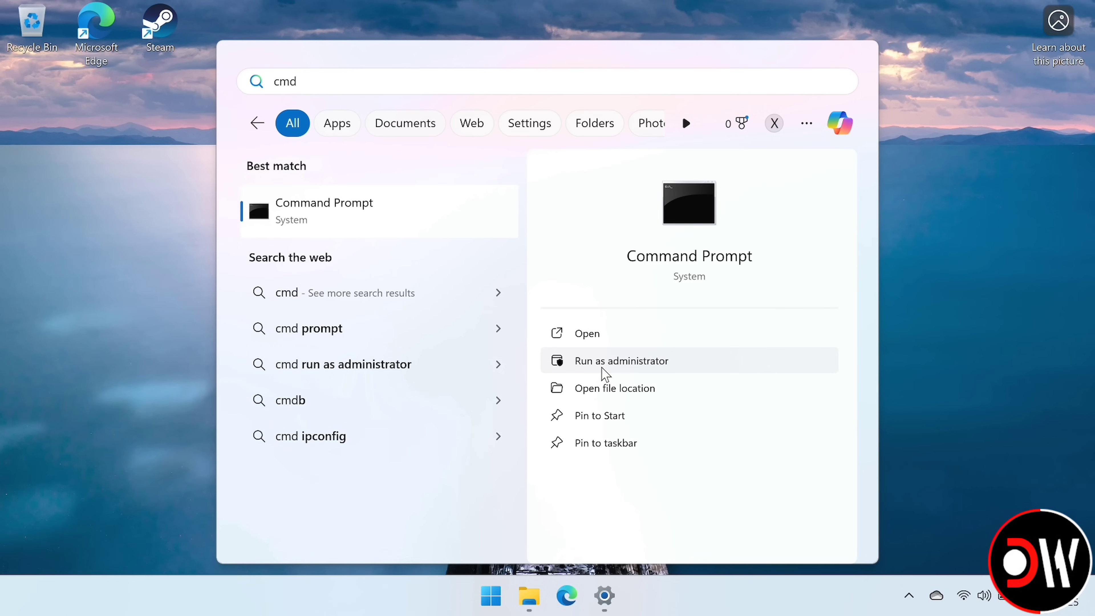
pyautogui.click(638, 367)
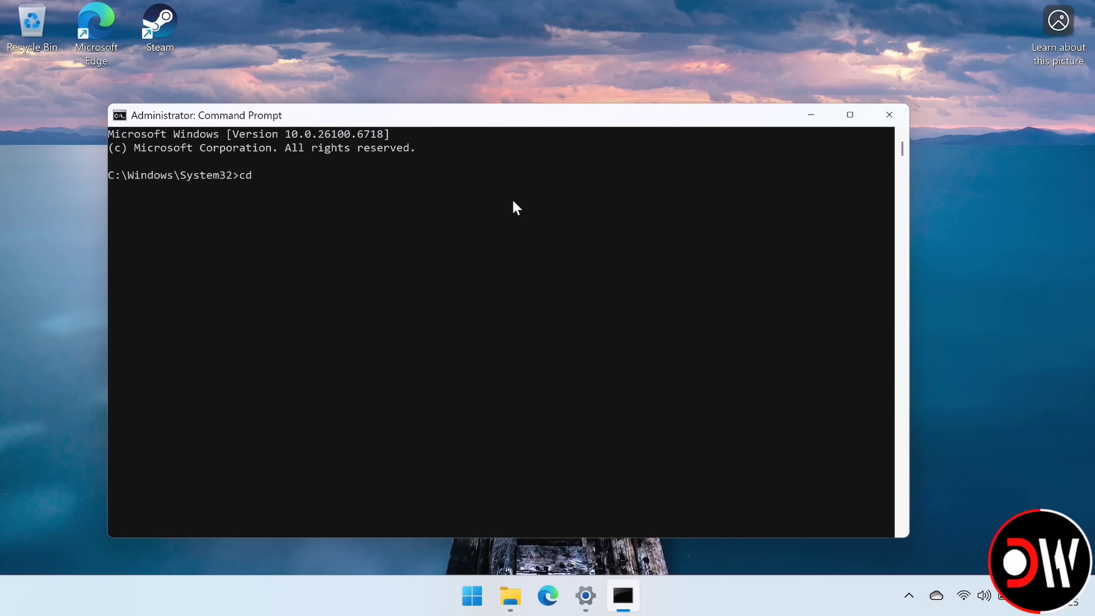
# - Change directory to the pasted ViVeTool folder path
pyautogui.write('cd')
pyautogui.hotkey('ctrl', 'v')
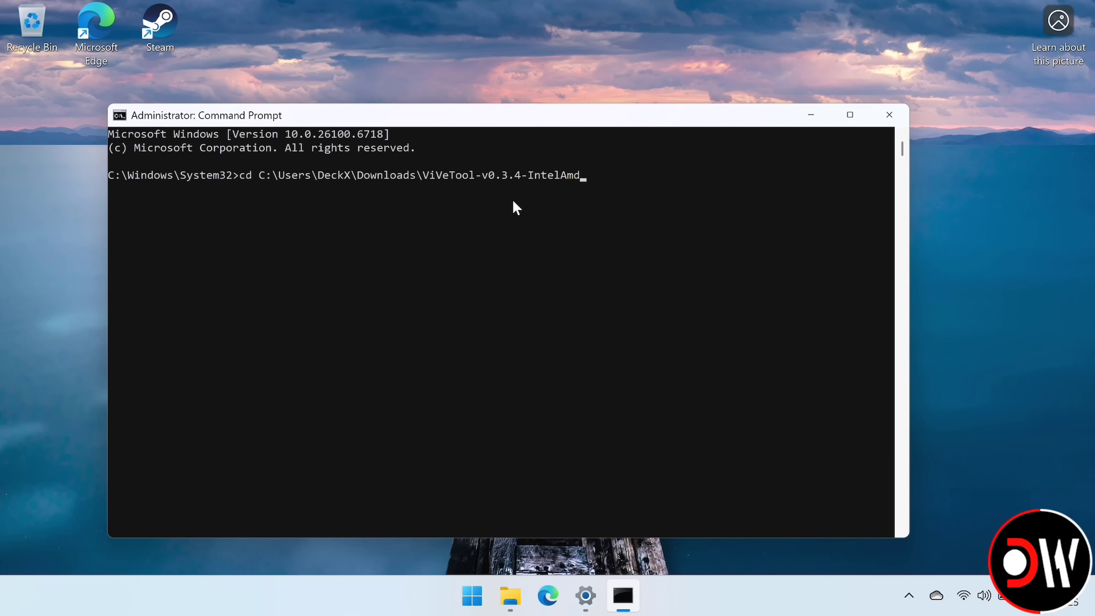
pyautogui.press('Return')
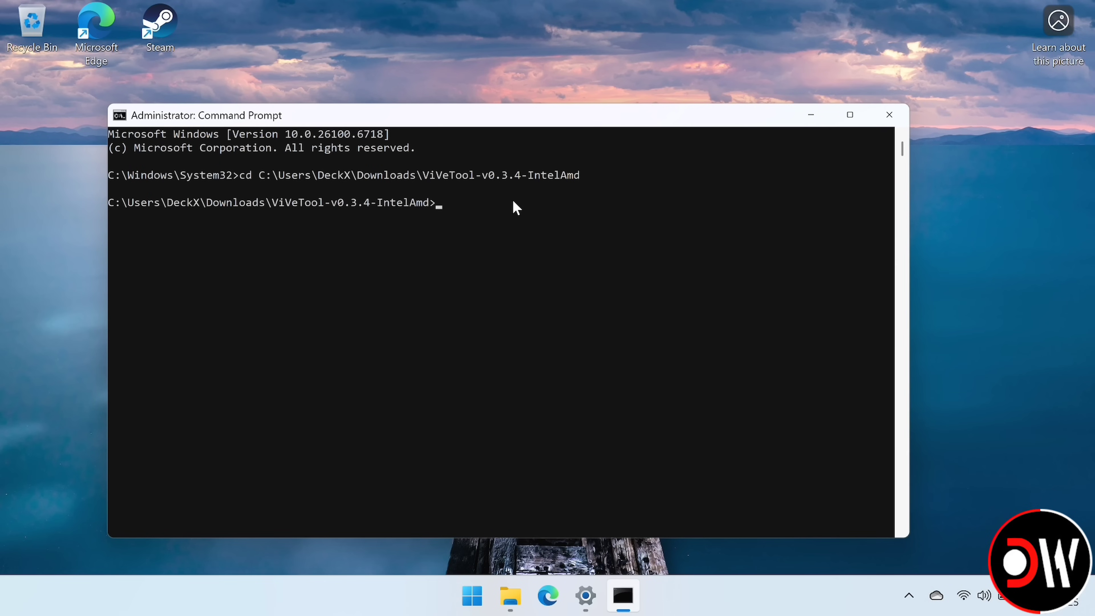
# - Run ViVeTool.exe /enable for feature IDs 52580392 and 50902630
pyautogui.hotkey('ctrl', 'v')
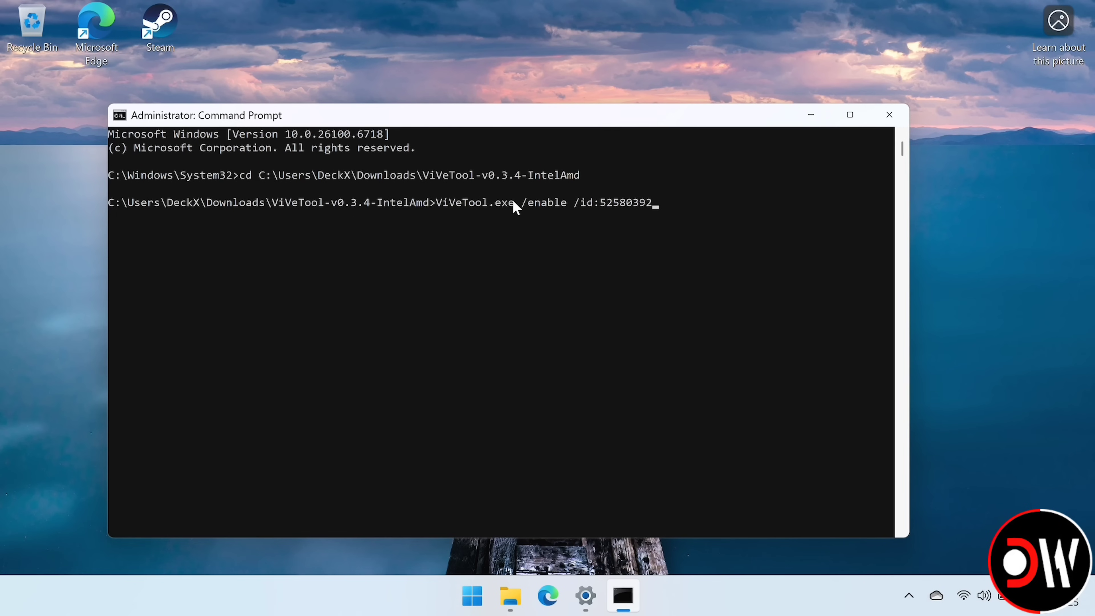
pyautogui.press('Return')
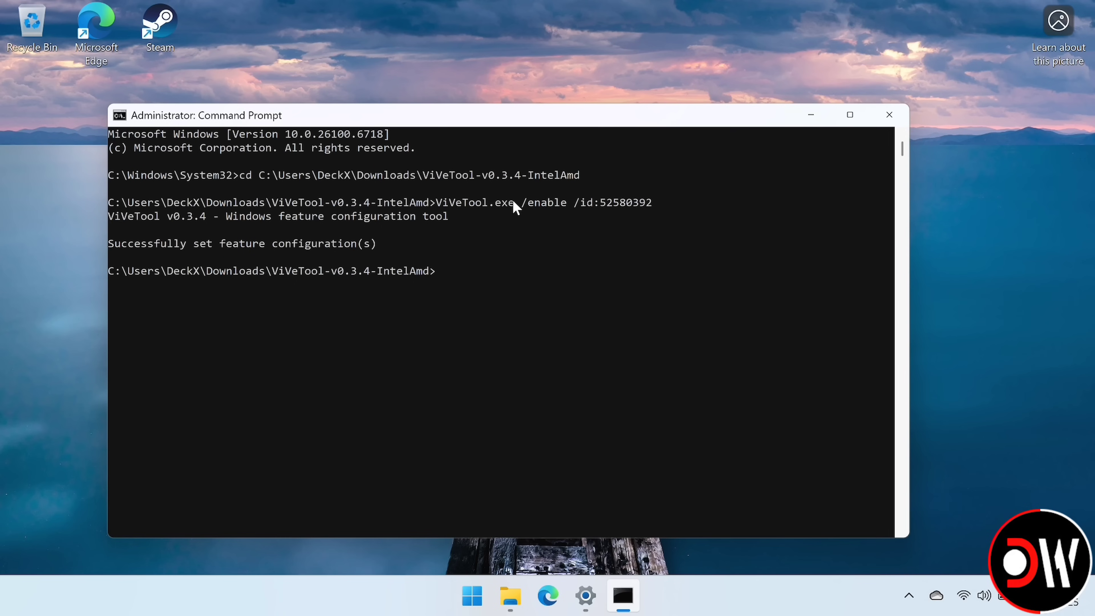
pyautogui.press('Up')
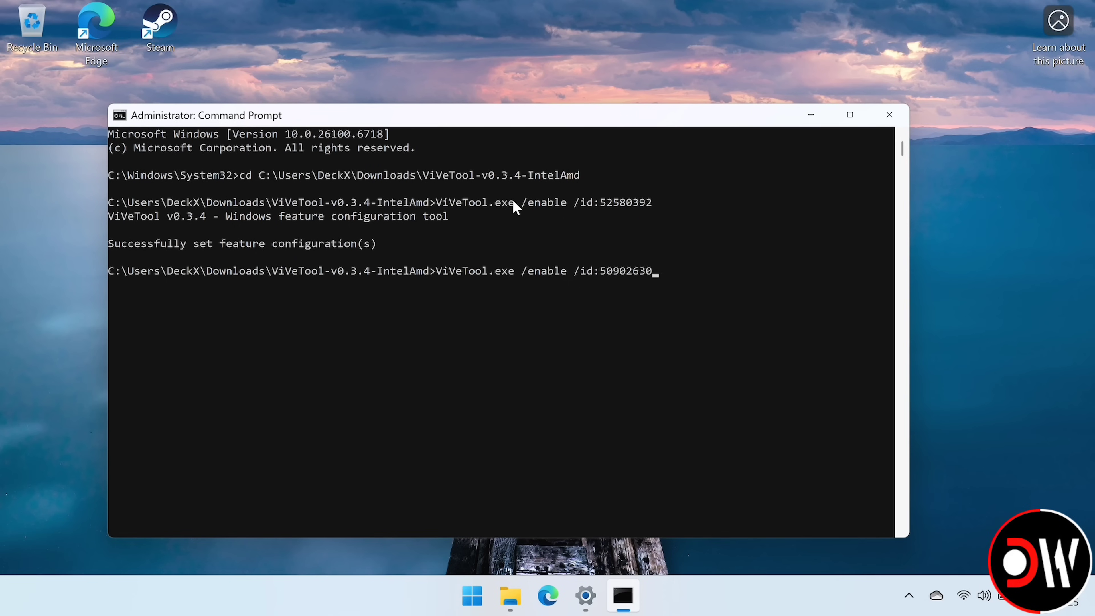
pyautogui.press('Return')
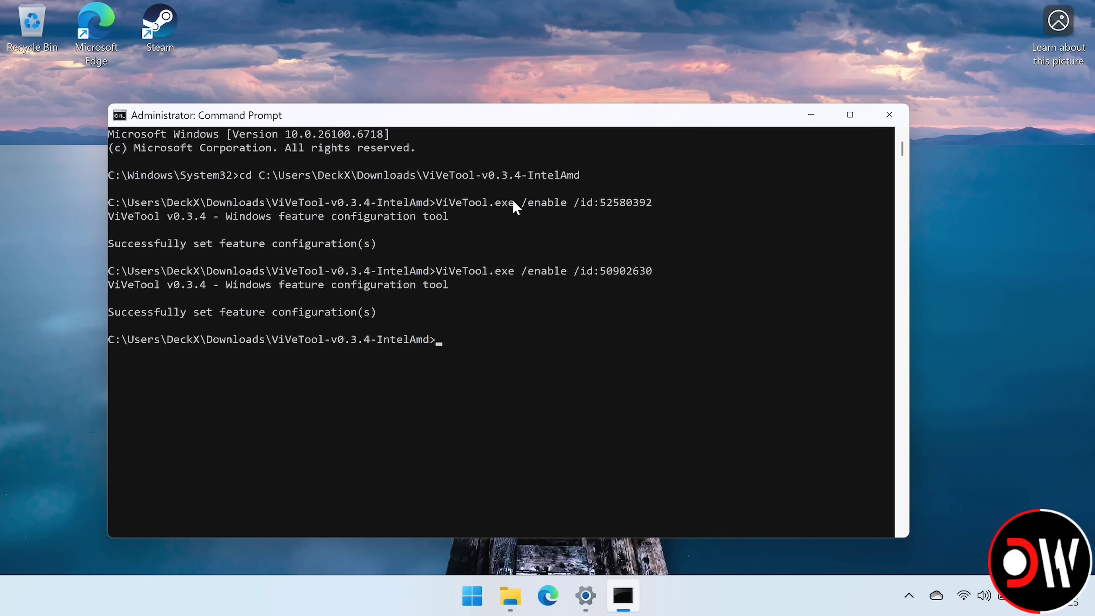
# - Close Command Prompt, then run regedit from the Run dialog and approve the administrator prompt
pyautogui.hotkey('alt', 'F4')
pyautogui.rightClick(491, 596)
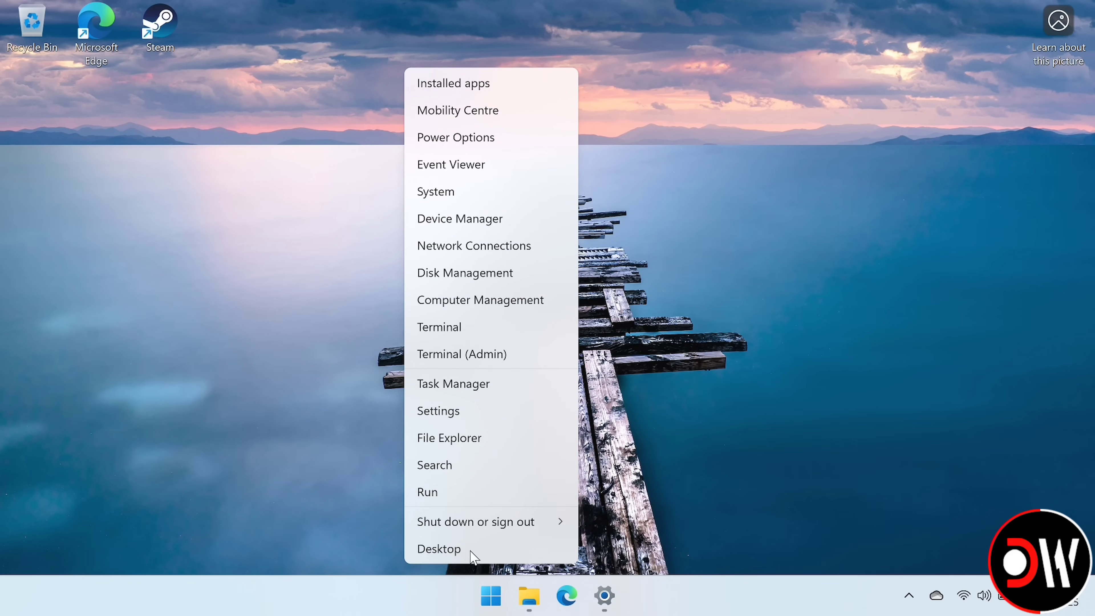
pyautogui.click(449, 495)
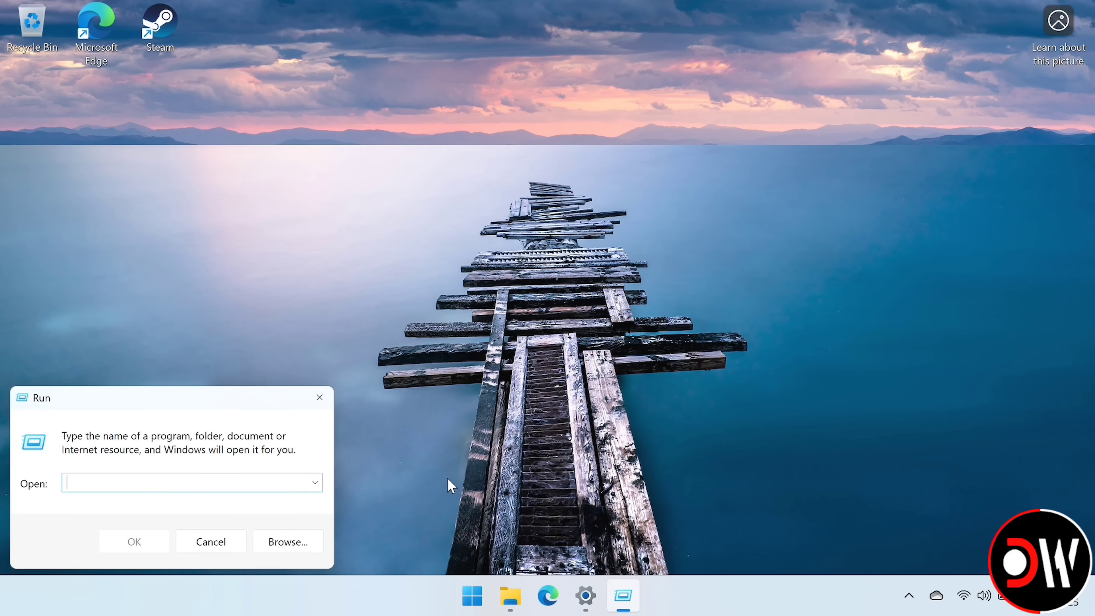
pyautogui.write('regedit')
pyautogui.press('Return')
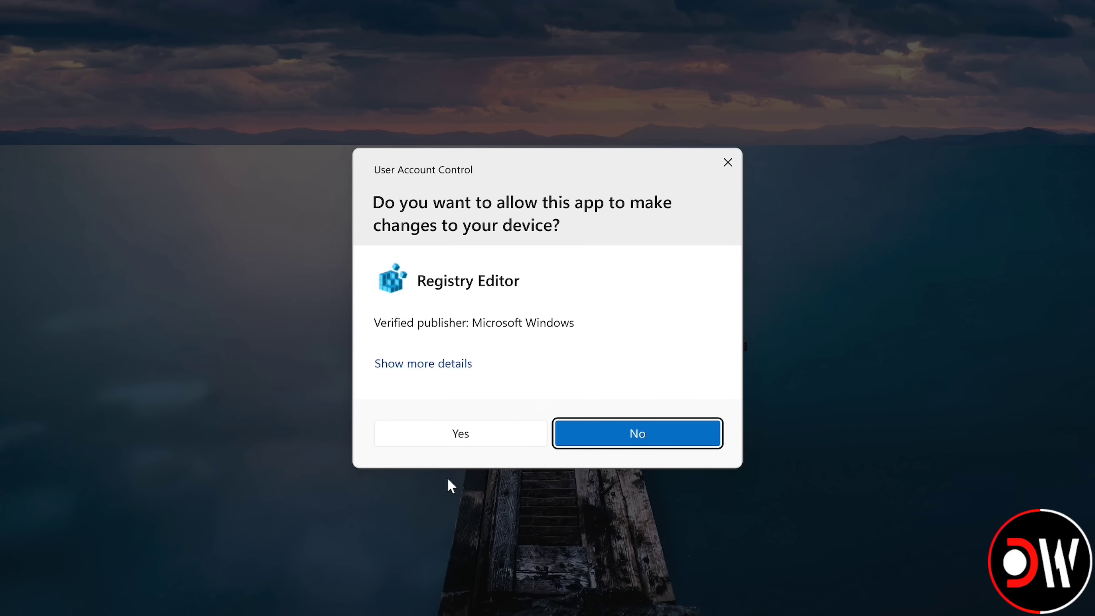
pyautogui.click(491, 436)
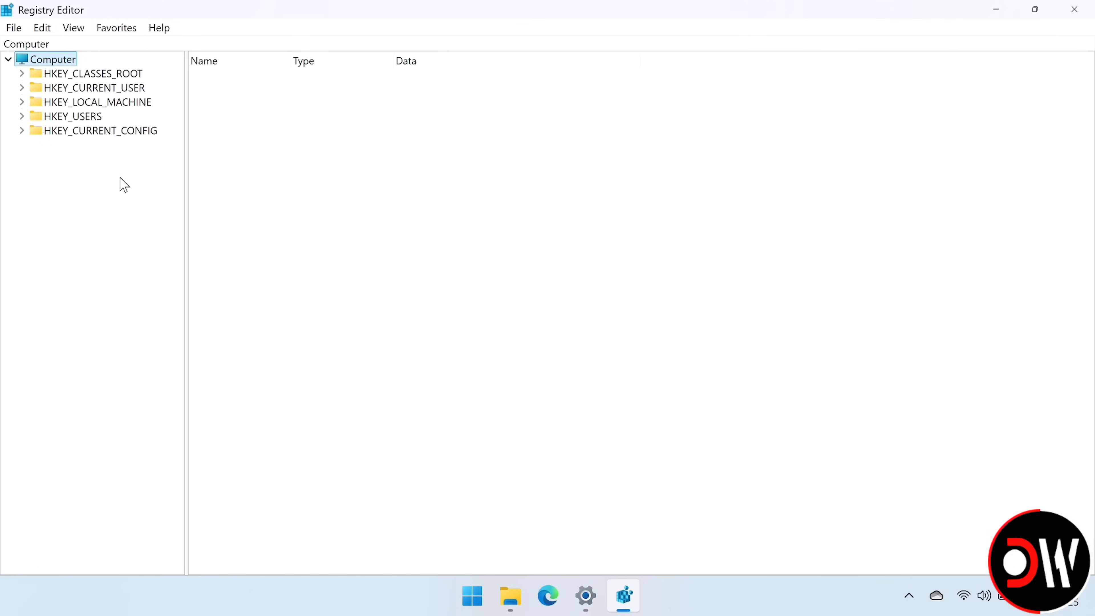
# - Navigate the registry tree to HKEY_LOCAL_MACHINE\SOFTWARE\Microsoft\Windows NT\CurrentVersion\OEM
pyautogui.click(22, 102)
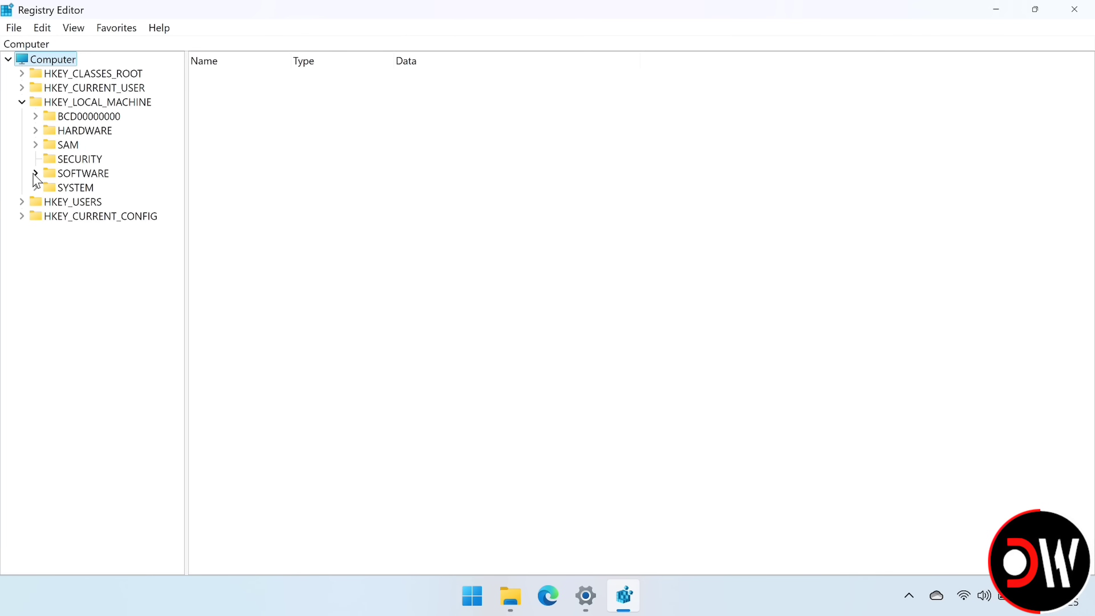
pyautogui.click(35, 174)
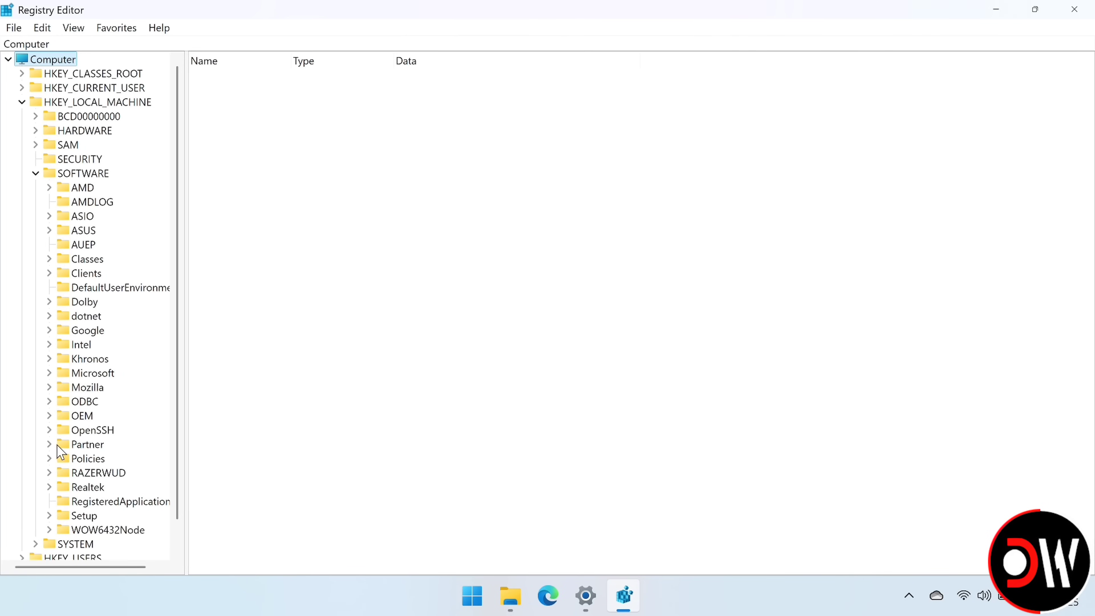
pyautogui.click(49, 373)
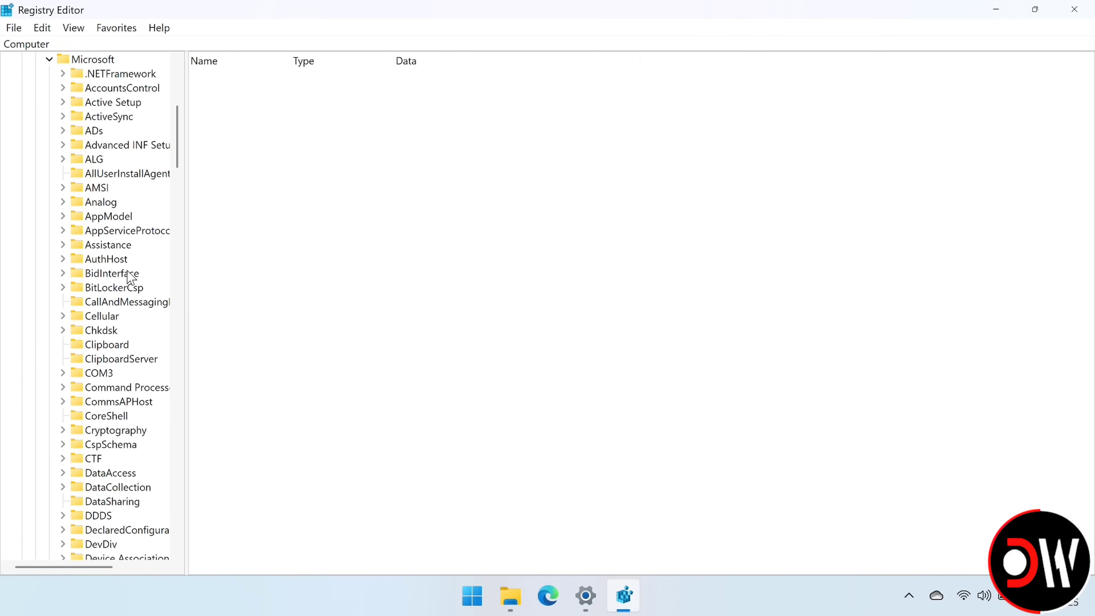
pyautogui.moveTo(179, 165); pyautogui.dragTo(179, 514)
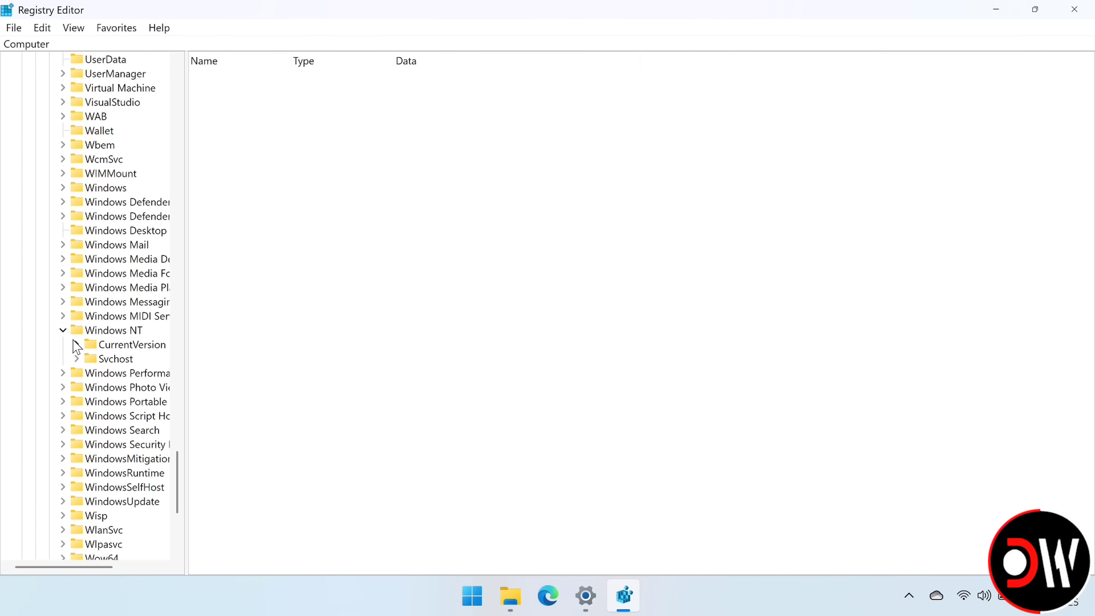
pyautogui.click(76, 345)
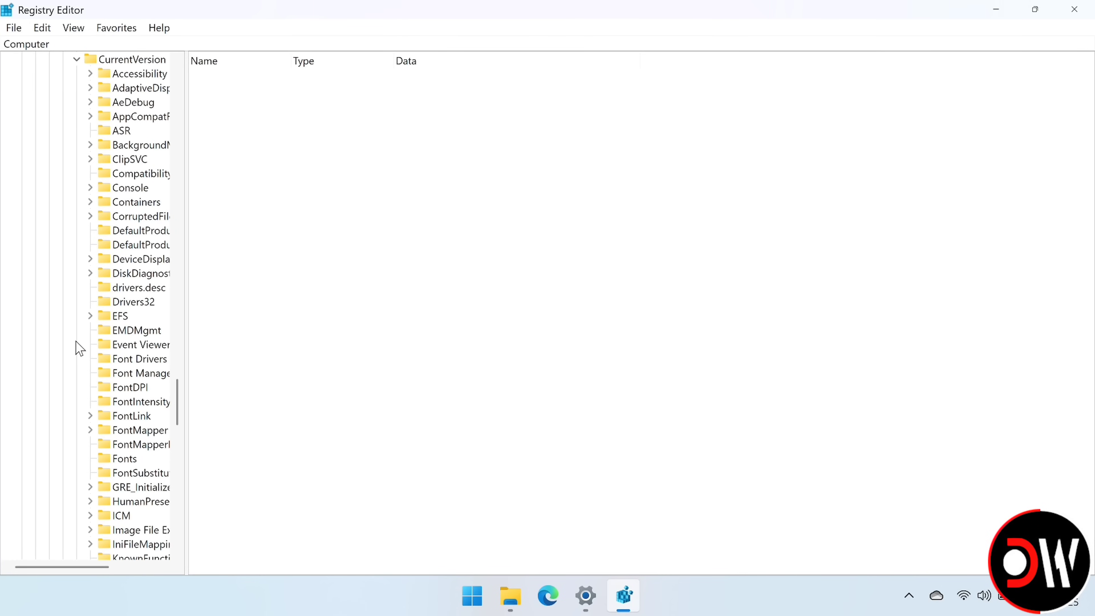
pyautogui.moveTo(177, 388)
pyautogui.mouseDown()
pyautogui.moveTo(188, 450)
pyautogui.moveTo(192, 428)
pyautogui.mouseUp()
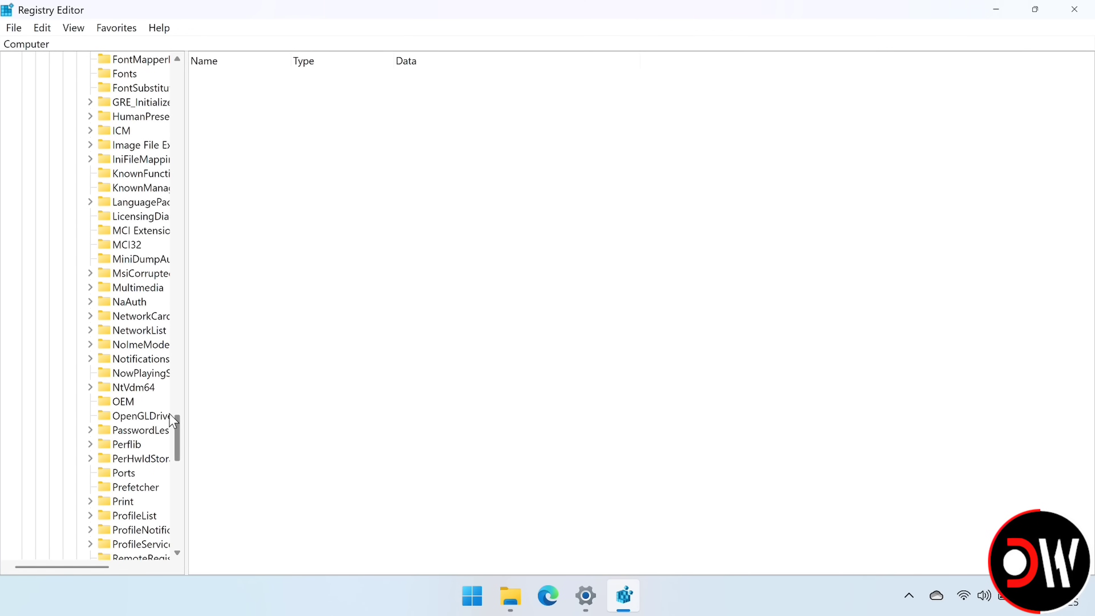
pyautogui.click(125, 401)
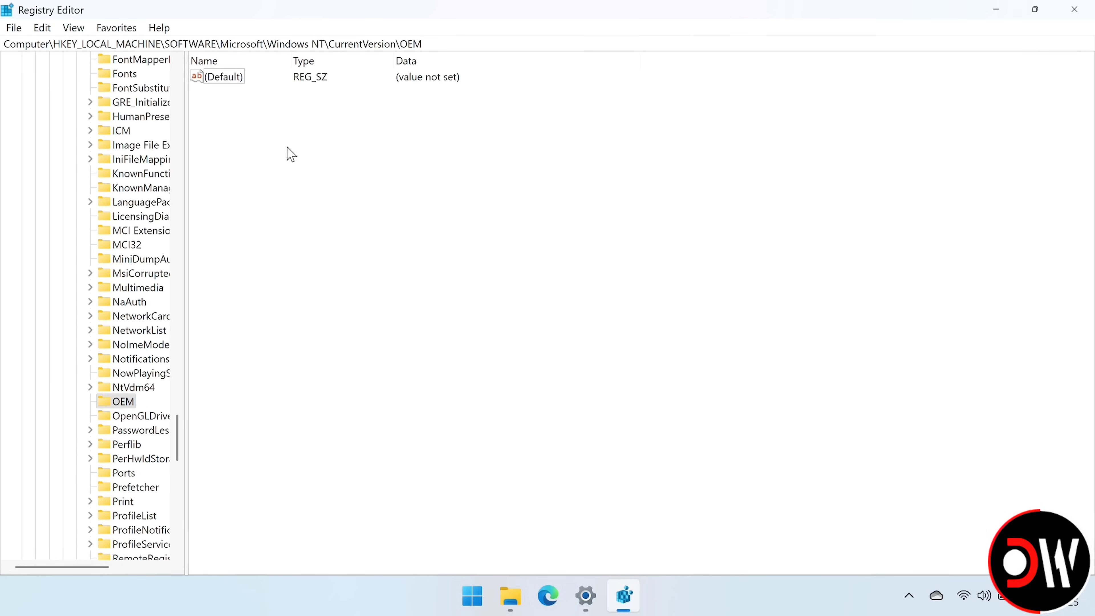
# - Create a new DWORD (32-bit) value named DeviceForm in the OEM key
pyautogui.rightClick(262, 141)
pyautogui.moveTo(314, 156)
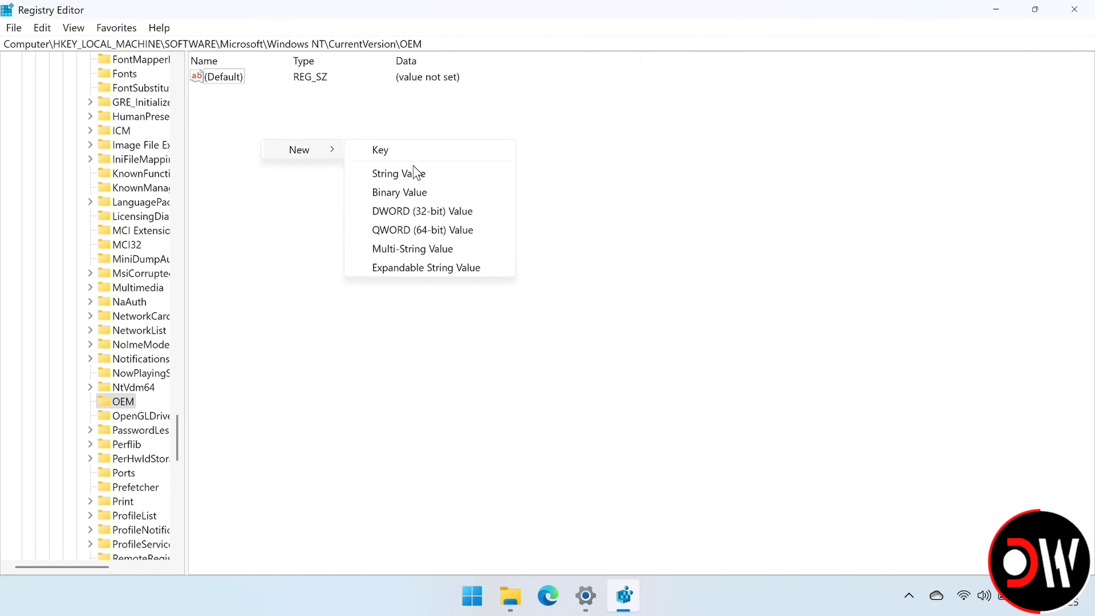
pyautogui.click(404, 211)
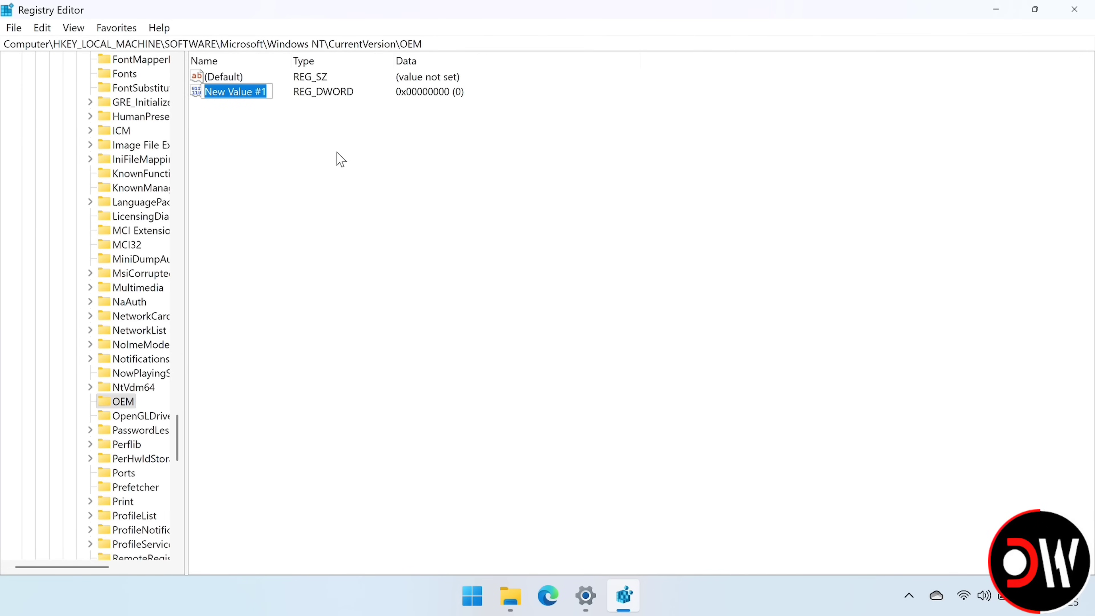
pyautogui.write('DeviceForm')
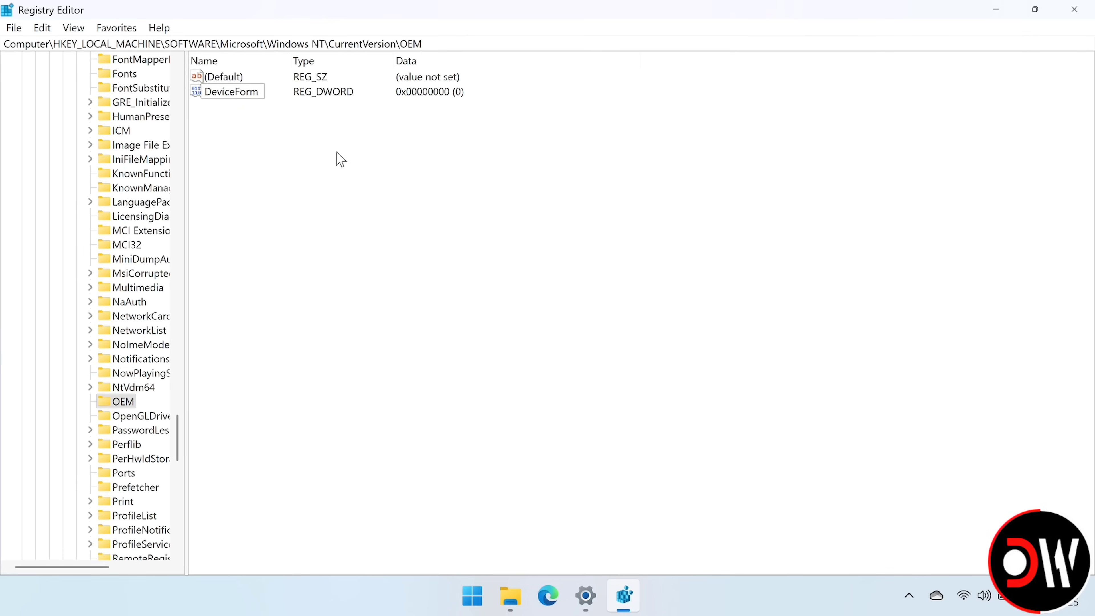
pyautogui.press('Return')
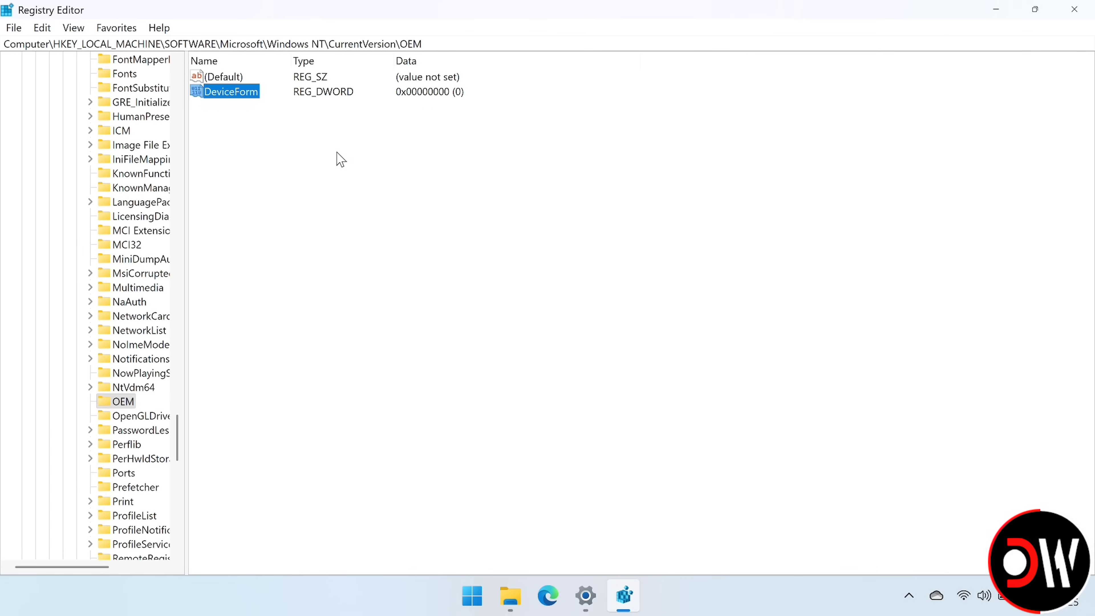
# - Set DeviceForm's data to hexadecimal 2e (46) and save it
pyautogui.doubleClick(248, 94)
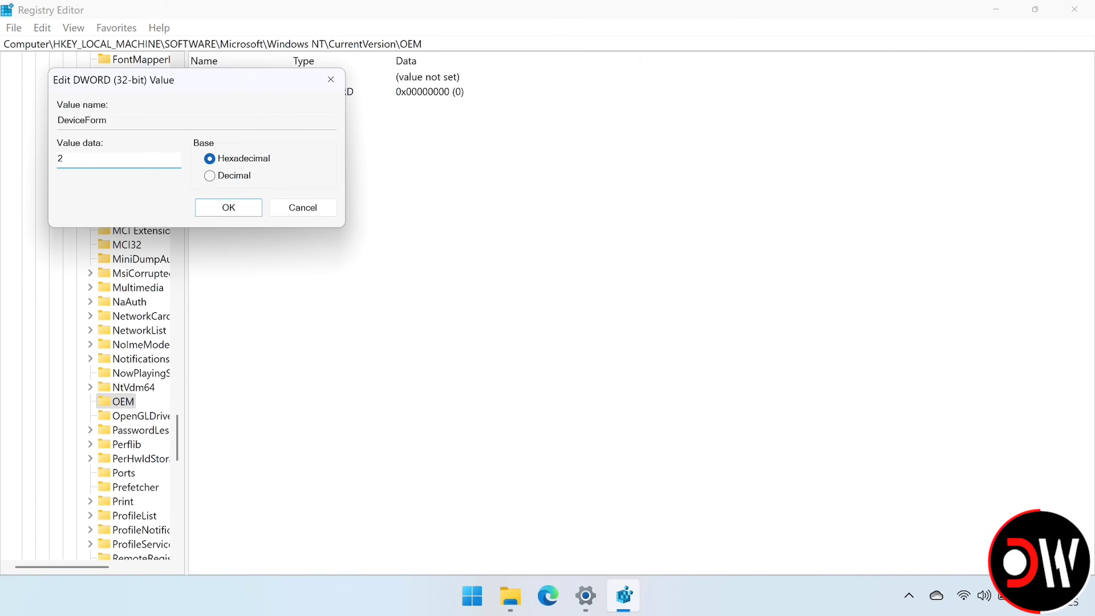
pyautogui.doubleClick(85, 159)
pyautogui.click(222, 212)
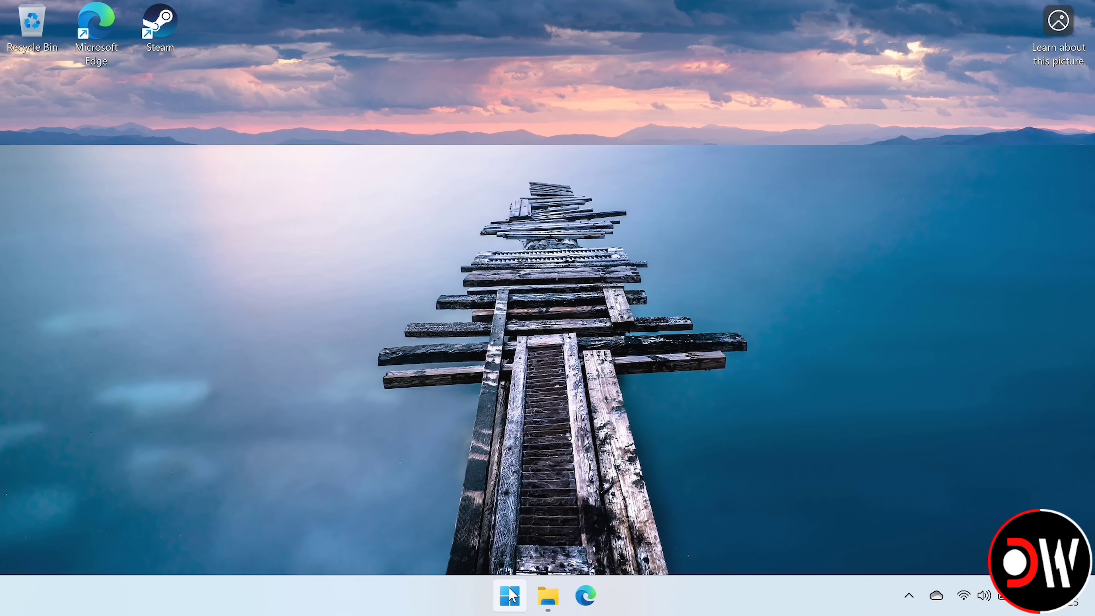
pyautogui.rightClick(510, 596)
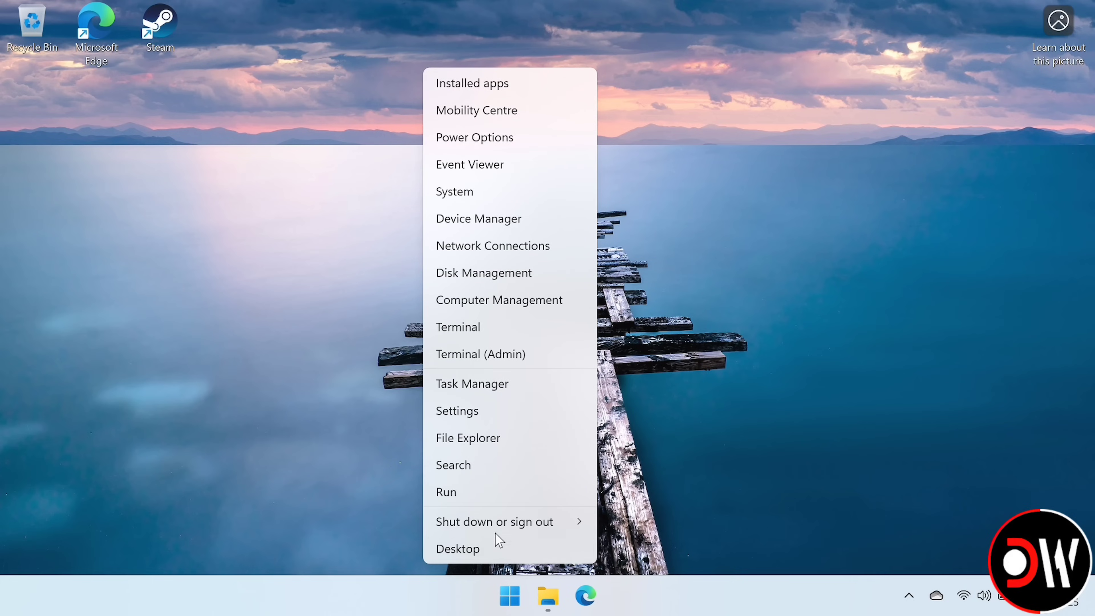
# - Restart the PC, then choose Xbox as the full screen home app and enable startup launch
pyautogui.moveTo(520, 527)
pyautogui.click(623, 521)
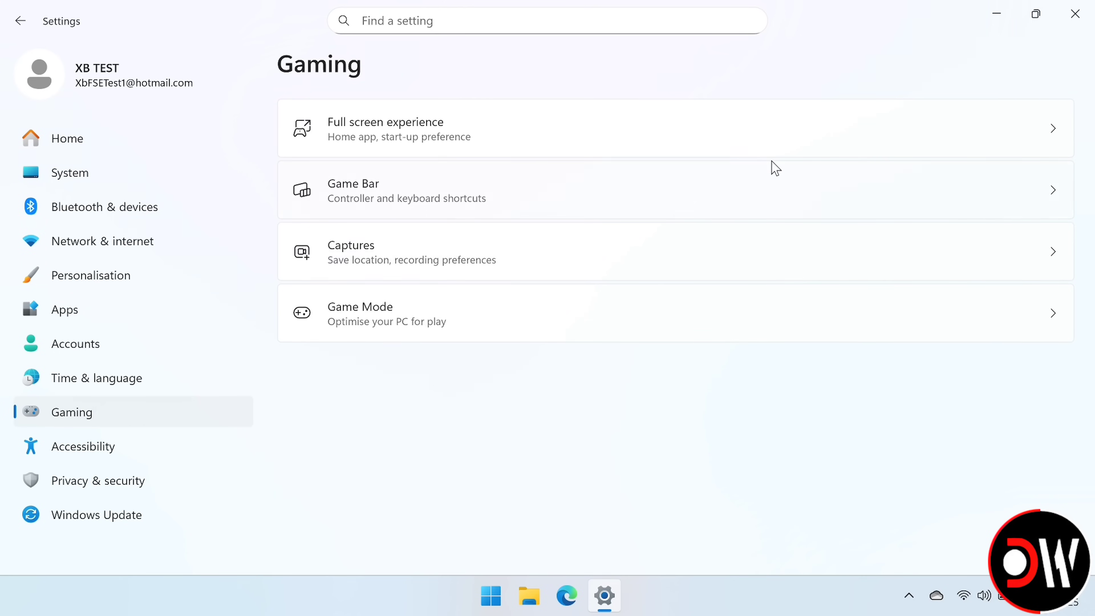
pyautogui.click(827, 124)
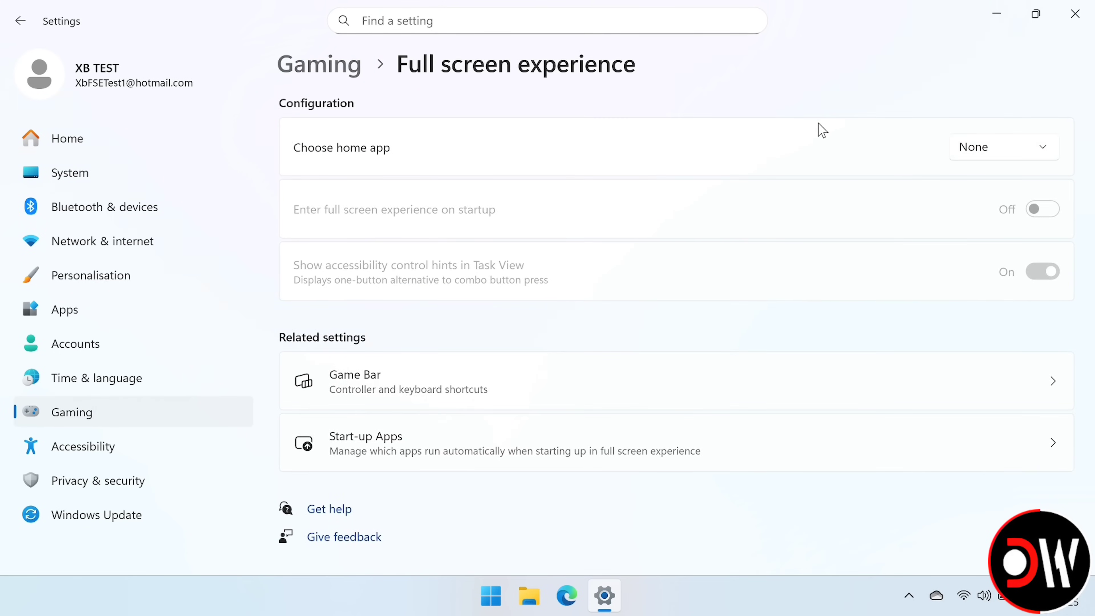
pyautogui.click(992, 154)
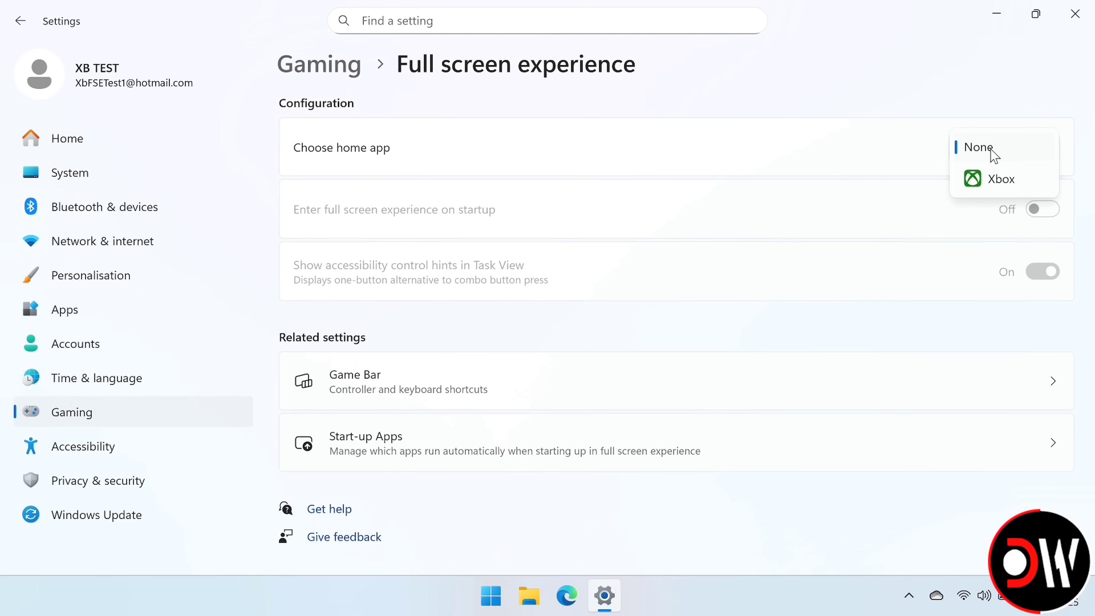
pyautogui.click(991, 185)
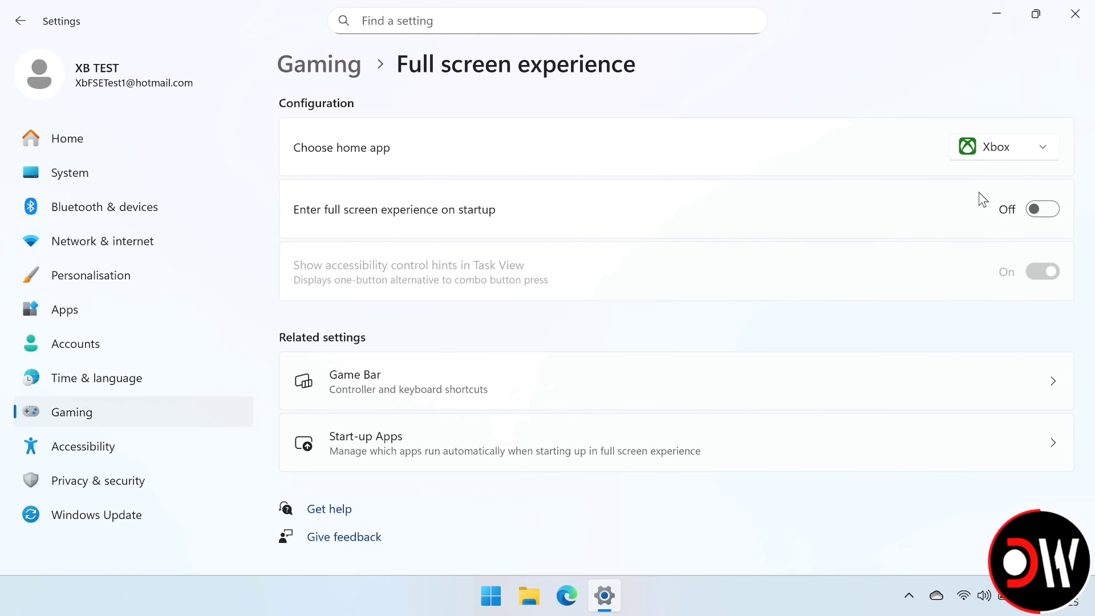
pyautogui.click(1047, 215)
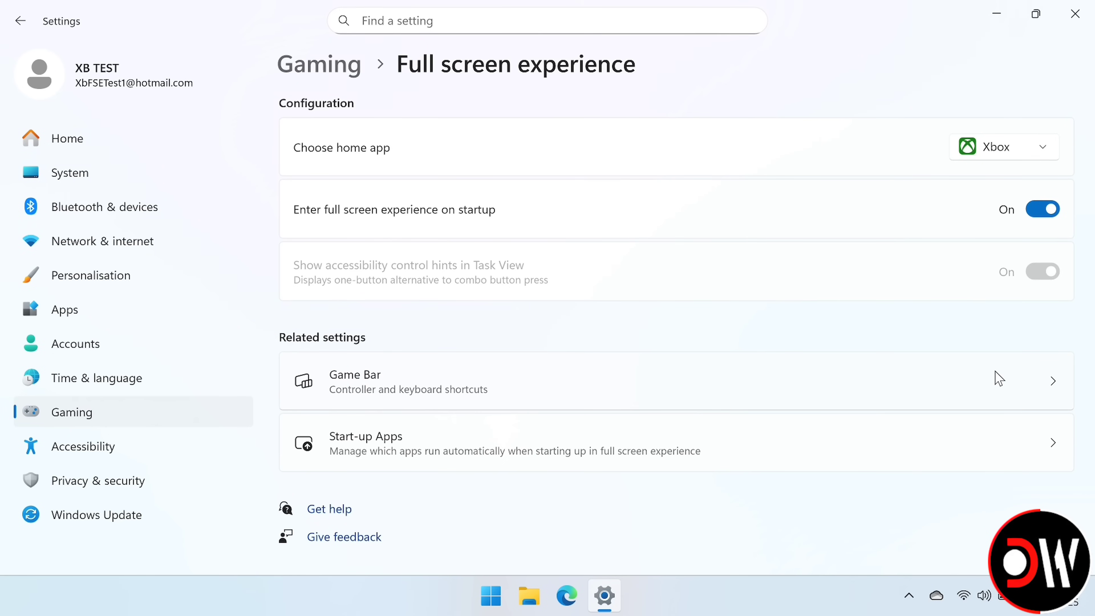
# - Restart into the Xbox full screen experience and open My Library of installed games
pyautogui.click(999, 379)
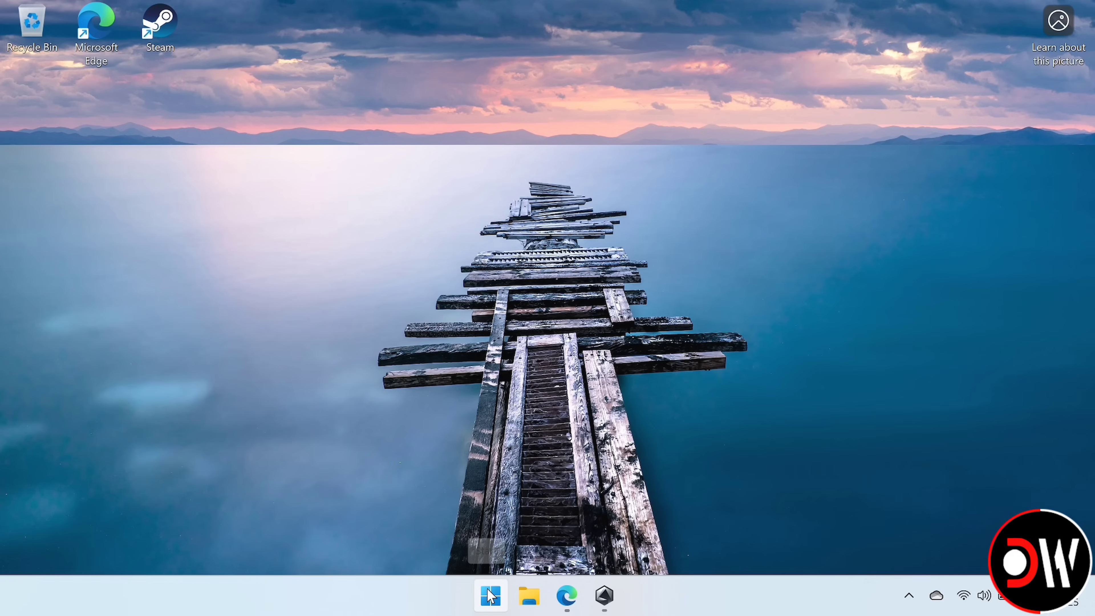
pyautogui.click(491, 595)
pyautogui.click(766, 544)
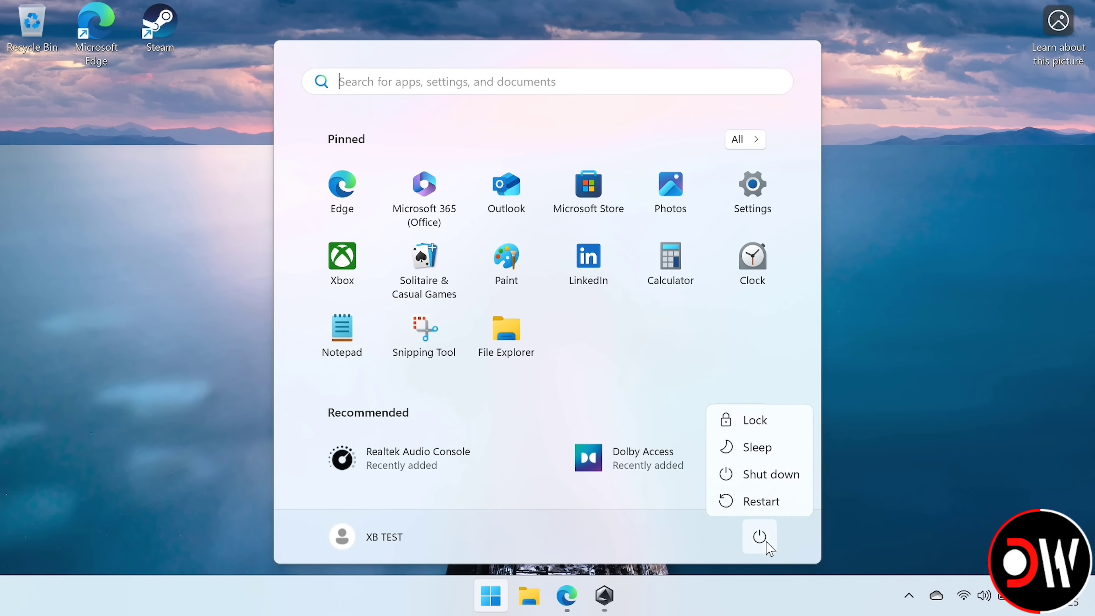
pyautogui.click(764, 501)
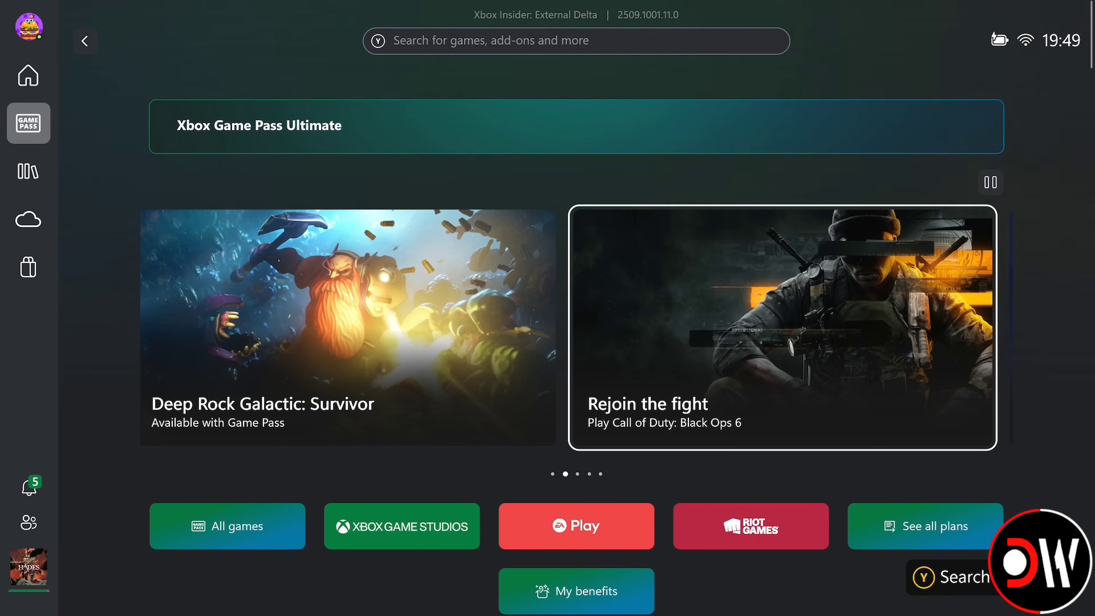
pyautogui.press('Down')
pyautogui.press('Down')
pyautogui.press('Down')
pyautogui.press('Down')
pyautogui.press('Left')
pyautogui.press('Left')
pyautogui.press('Left')
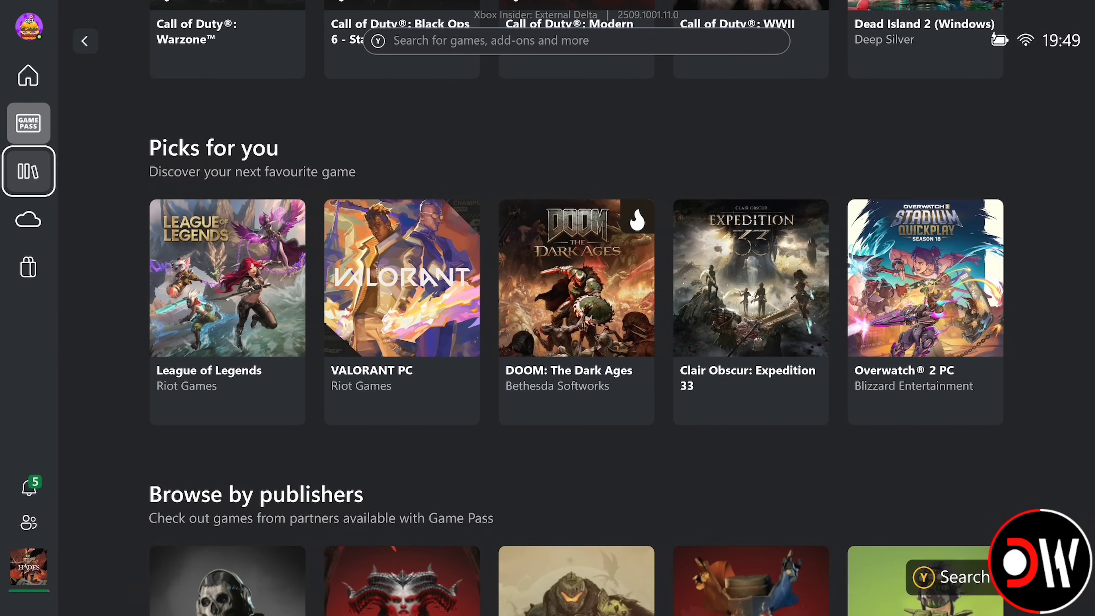
pyautogui.press('Return')
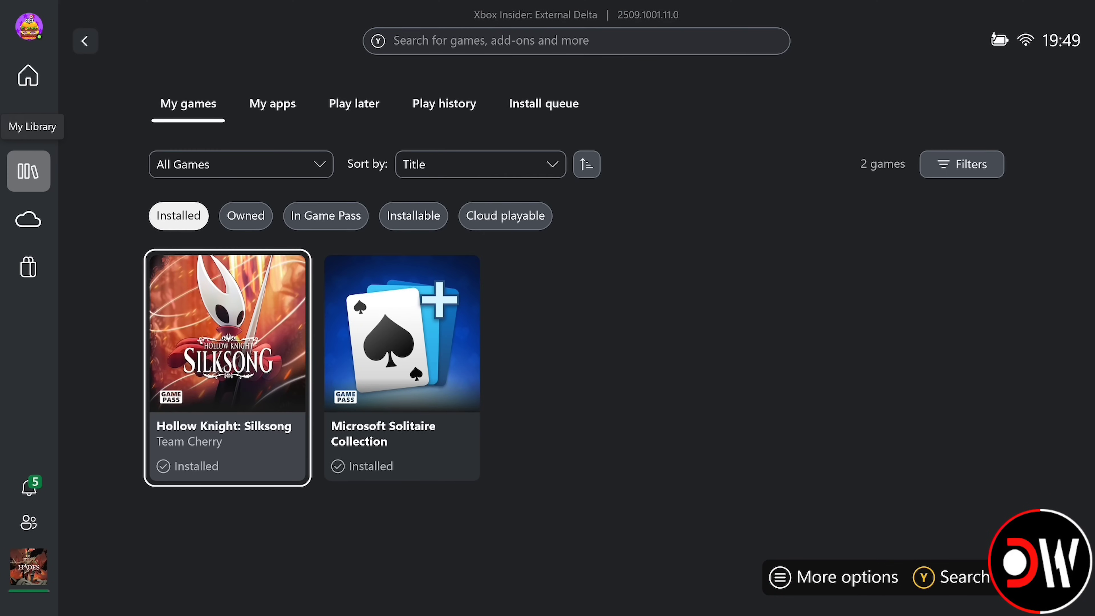